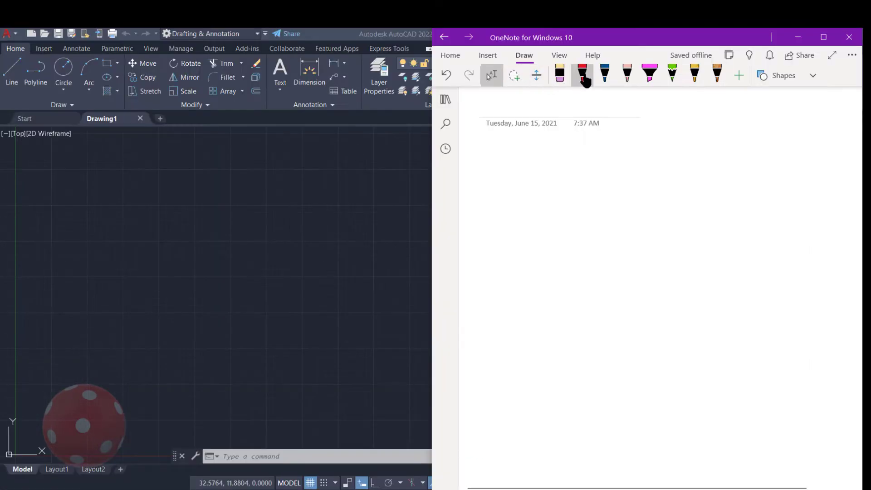
Step: Handwrite the underlined heading "Line :-" in red ink at the start of the blank note page
{"action": "left_click", "coordinate": [583, 85]}
{"action": "mouse_move", "coordinate": [500, 152]}
{"action": "left_mouse_down"}
{"action": "mouse_move", "coordinate": [508, 171]}
{"action": "mouse_move", "coordinate": [526, 170]}
{"action": "left_mouse_up"}
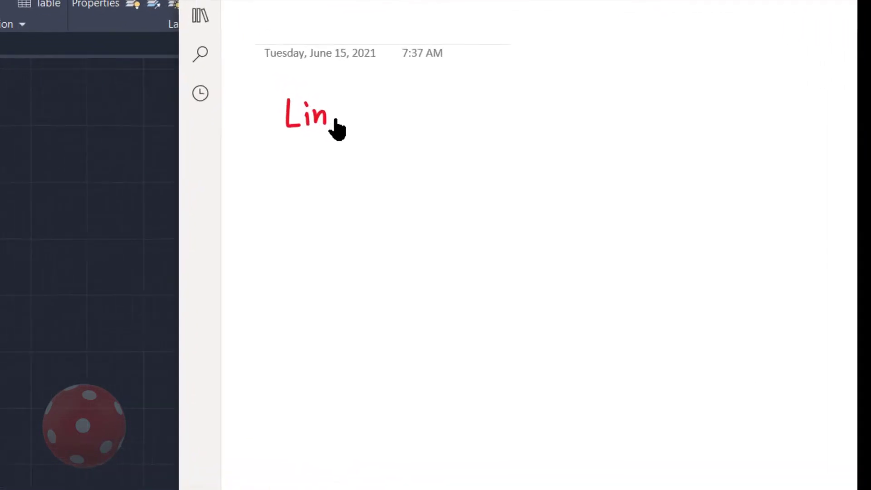
{"action": "mouse_move", "coordinate": [328, 115]}
{"action": "left_mouse_down"}
{"action": "mouse_move", "coordinate": [342, 123]}
{"action": "mouse_move", "coordinate": [391, 116]}
{"action": "left_mouse_up"}
{"action": "left_click", "coordinate": [359, 114]}
{"action": "left_click", "coordinate": [359, 122]}
{"action": "left_click_drag", "start_coordinate": [280, 138], "coordinate": [358, 133]}
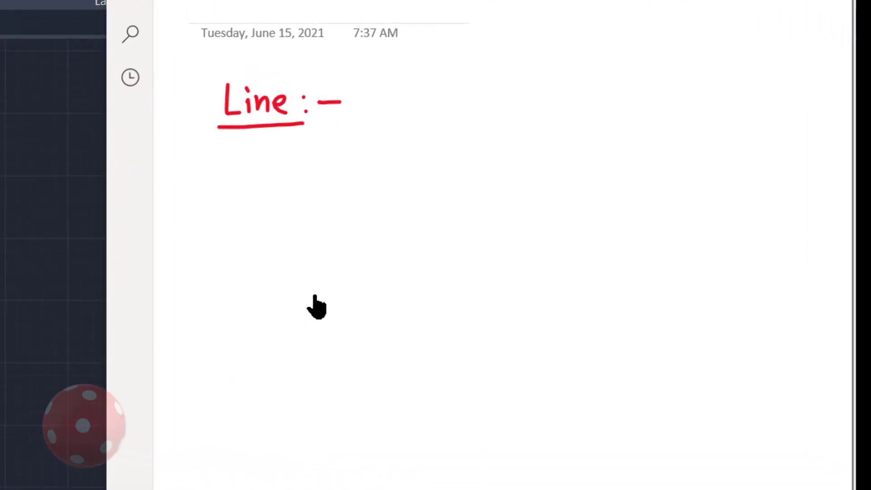
Step: Sketch a slanted blue line between two points labelled P1 and P2, and handwrite the note "→ 2 Points of The Line"
{"action": "left_click", "coordinate": [290, 249]}
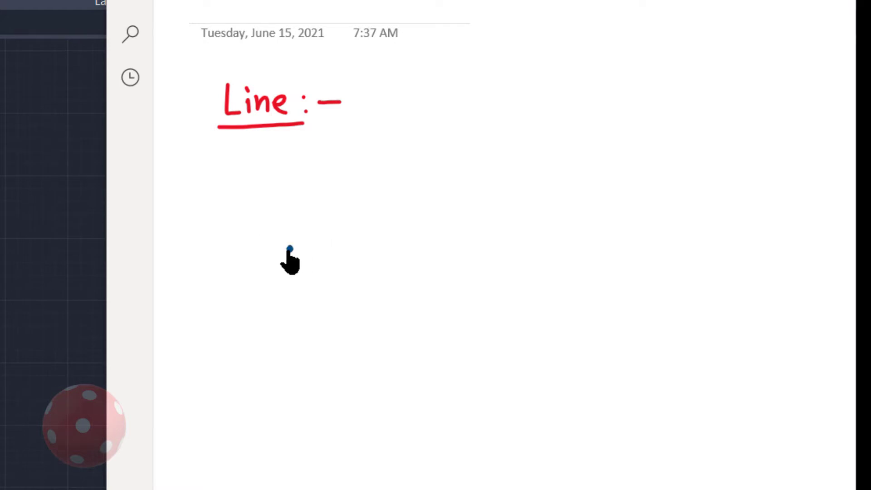
{"action": "left_click", "coordinate": [404, 165]}
{"action": "left_click", "coordinate": [296, 245]}
{"action": "left_click", "coordinate": [301, 243]}
{"action": "left_click", "coordinate": [305, 239]}
{"action": "left_click", "coordinate": [316, 232]}
{"action": "left_click", "coordinate": [330, 221]}
{"action": "left_click", "coordinate": [342, 209]}
{"action": "left_click", "coordinate": [353, 202]}
{"action": "left_click", "coordinate": [367, 192]}
{"action": "left_click", "coordinate": [381, 181]}
{"action": "mouse_move", "coordinate": [404, 165]}
{"action": "left_mouse_down"}
{"action": "mouse_move", "coordinate": [295, 245]}
{"action": "mouse_move", "coordinate": [285, 287]}
{"action": "mouse_move", "coordinate": [298, 289]}
{"action": "left_mouse_up"}
{"action": "mouse_move", "coordinate": [416, 169]}
{"action": "left_mouse_down"}
{"action": "mouse_move", "coordinate": [416, 182]}
{"action": "mouse_move", "coordinate": [417, 173]}
{"action": "mouse_move", "coordinate": [432, 189]}
{"action": "left_mouse_up"}
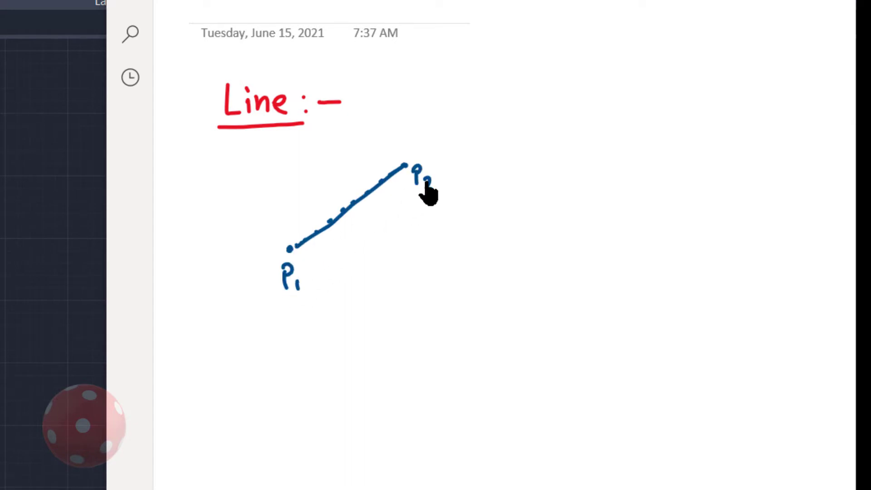
{"action": "mouse_move", "coordinate": [453, 101]}
{"action": "left_mouse_down"}
{"action": "mouse_move", "coordinate": [531, 105]}
{"action": "mouse_move", "coordinate": [535, 94]}
{"action": "mouse_move", "coordinate": [558, 105]}
{"action": "mouse_move", "coordinate": [652, 90]}
{"action": "mouse_move", "coordinate": [704, 106]}
{"action": "mouse_move", "coordinate": [716, 93]}
{"action": "left_mouse_up"}
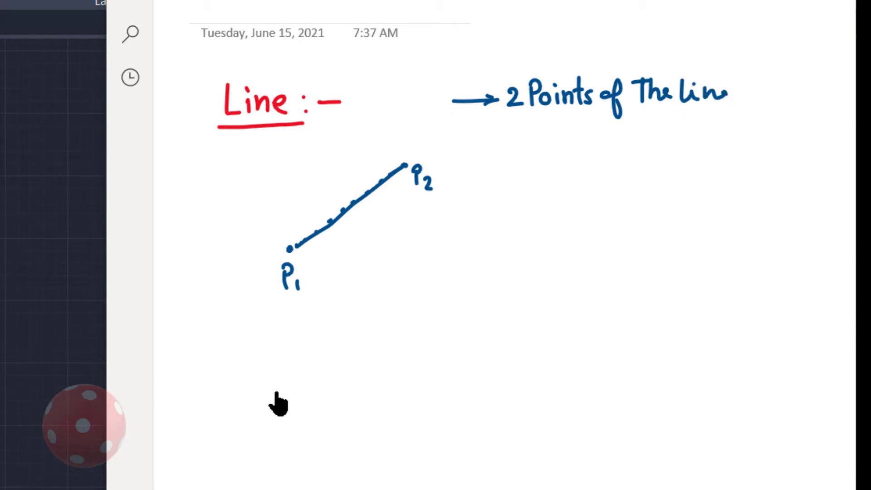
Step: Sketch a second slanted line from a point labelled P1 below the first one, and label its length 10mm
{"action": "left_click", "coordinate": [292, 375]}
{"action": "left_click_drag", "start_coordinate": [288, 392], "coordinate": [298, 421]}
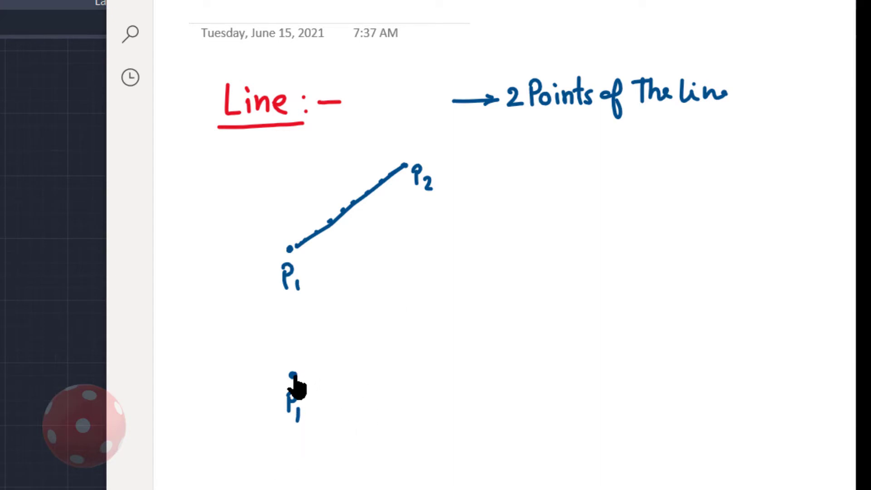
{"action": "left_click_drag", "start_coordinate": [293, 375], "coordinate": [469, 334]}
{"action": "left_click_drag", "start_coordinate": [369, 373], "coordinate": [371, 385]}
{"action": "mouse_move", "coordinate": [375, 373]}
{"action": "left_mouse_down"}
{"action": "mouse_move", "coordinate": [393, 389]}
{"action": "mouse_move", "coordinate": [416, 381]}
{"action": "left_mouse_up"}
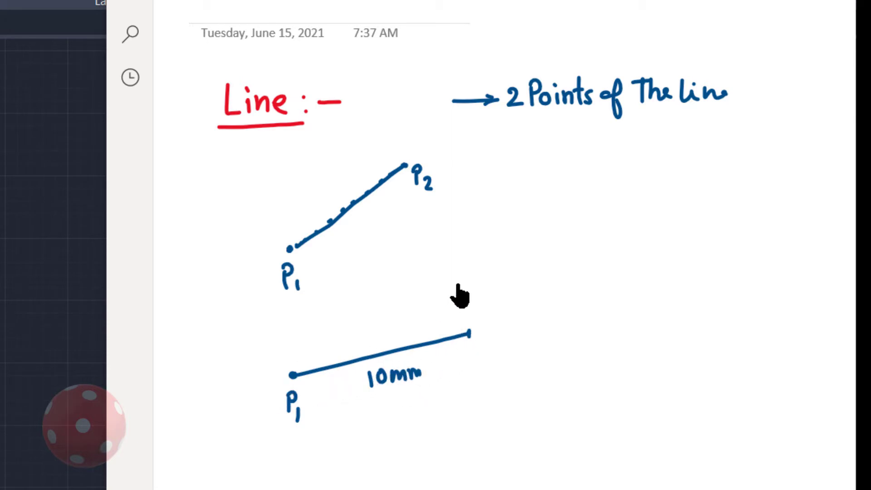
Step: Sketch a dashed circle centred on the lower P1 and passing through the end of the 10mm line
{"action": "left_click", "coordinate": [475, 348]}
{"action": "left_click", "coordinate": [476, 376]}
{"action": "left_click", "coordinate": [476, 381]}
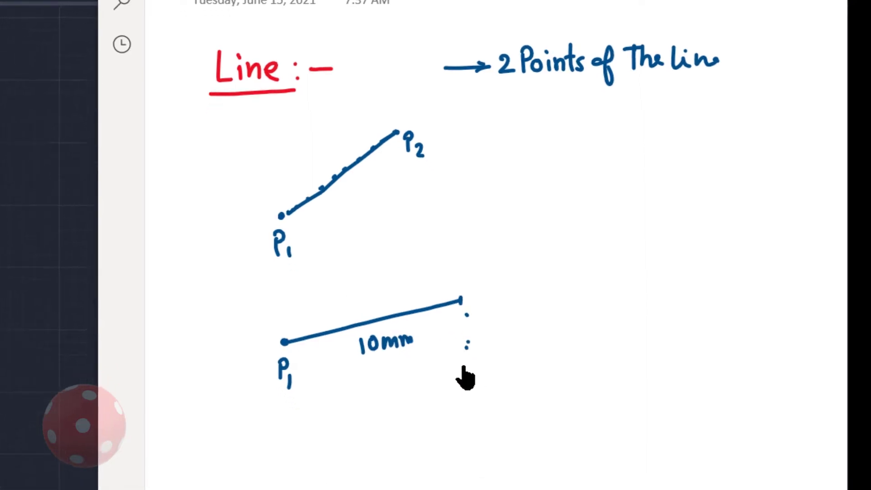
{"action": "left_click", "coordinate": [471, 406]}
{"action": "left_click", "coordinate": [466, 421]}
{"action": "left_click", "coordinate": [459, 442]}
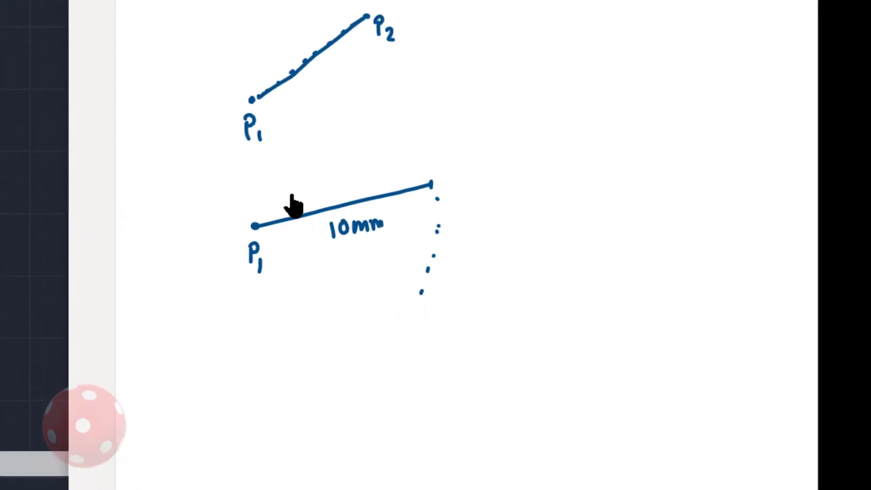
{"action": "left_click", "coordinate": [430, 170]}
{"action": "left_click", "coordinate": [413, 149]}
{"action": "left_click", "coordinate": [400, 137]}
{"action": "left_click", "coordinate": [385, 126]}
{"action": "left_click_drag", "start_coordinate": [374, 119], "coordinate": [358, 113]}
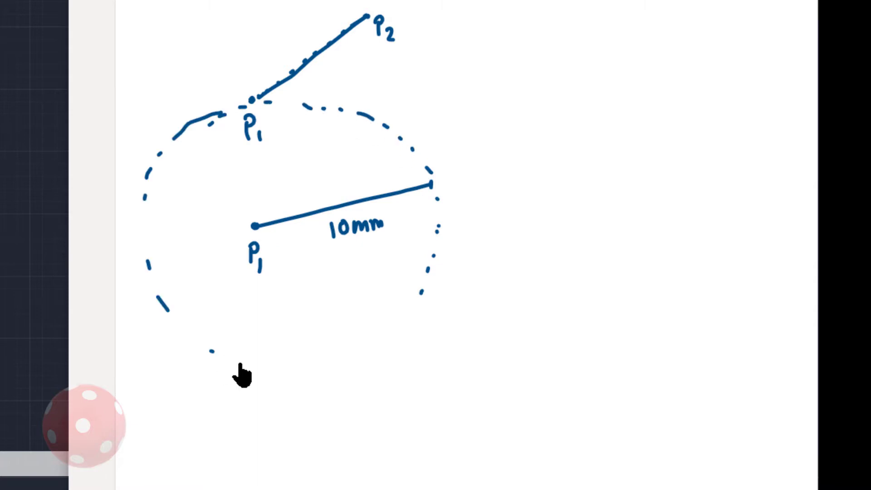
{"action": "left_click_drag", "start_coordinate": [237, 362], "coordinate": [246, 365]}
{"action": "left_click", "coordinate": [270, 366]}
{"action": "left_click_drag", "start_coordinate": [295, 365], "coordinate": [303, 364]}
{"action": "left_click", "coordinate": [329, 359]}
{"action": "left_click_drag", "start_coordinate": [353, 352], "coordinate": [364, 349]}
{"action": "left_click", "coordinate": [393, 325]}
{"action": "left_click_drag", "start_coordinate": [409, 311], "coordinate": [412, 305]}
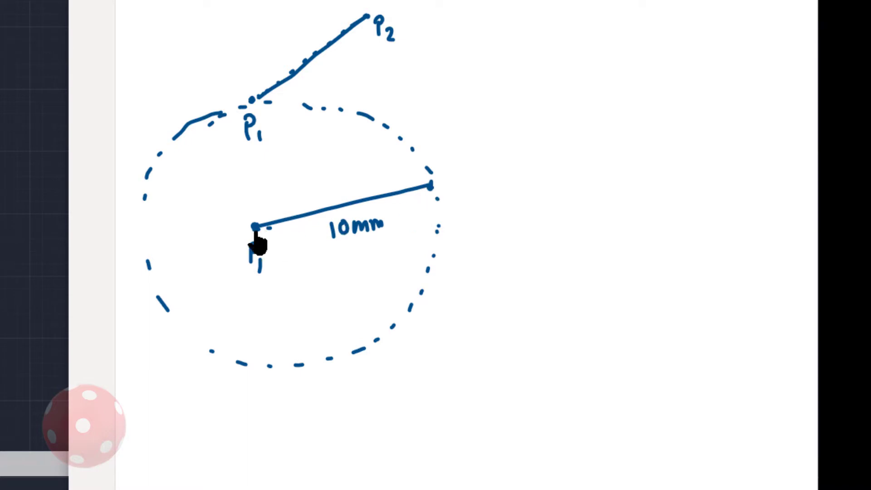
Step: Draw X and Y axis arrows from the lower P1, mark the line's angle θ, and handwrite a note above the sketch
{"action": "mouse_move", "coordinate": [255, 226]}
{"action": "left_mouse_down"}
{"action": "mouse_move", "coordinate": [556, 216]}
{"action": "mouse_move", "coordinate": [598, 204]}
{"action": "left_mouse_up"}
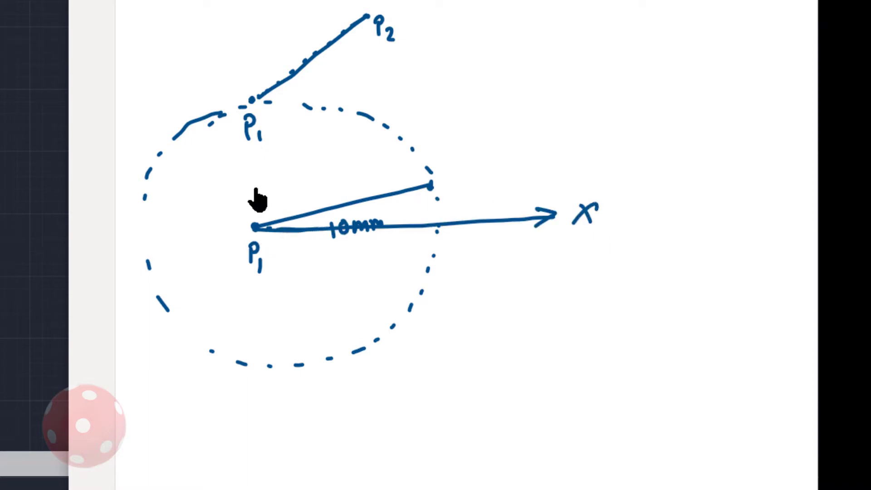
{"action": "mouse_move", "coordinate": [255, 227]}
{"action": "left_mouse_down"}
{"action": "mouse_move", "coordinate": [252, 172]}
{"action": "mouse_move", "coordinate": [265, 173]}
{"action": "mouse_move", "coordinate": [280, 152]}
{"action": "left_mouse_up"}
{"action": "mouse_move", "coordinate": [389, 192]}
{"action": "left_mouse_down"}
{"action": "mouse_move", "coordinate": [391, 221]}
{"action": "mouse_move", "coordinate": [403, 203]}
{"action": "left_mouse_up"}
{"action": "left_click_drag", "start_coordinate": [400, 210], "coordinate": [410, 209]}
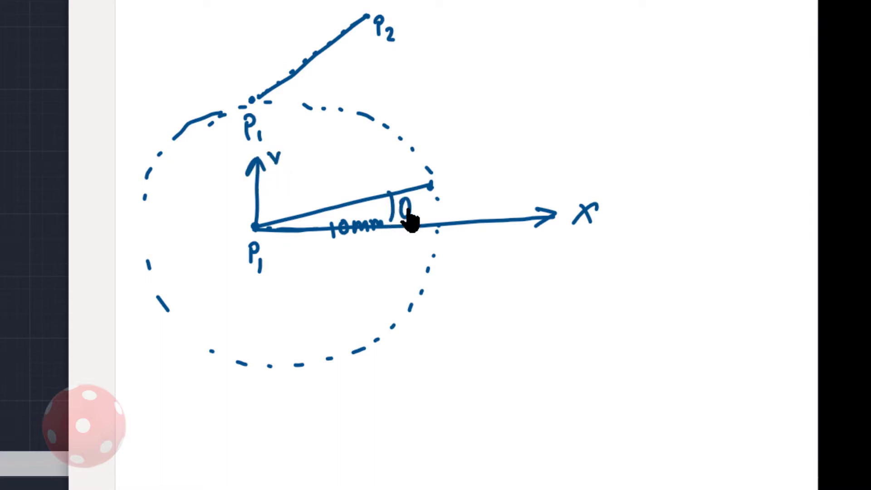
{"action": "mouse_move", "coordinate": [435, 77]}
{"action": "left_mouse_down"}
{"action": "mouse_move", "coordinate": [476, 77]}
{"action": "mouse_move", "coordinate": [504, 90]}
{"action": "left_mouse_up"}
{"action": "mouse_move", "coordinate": [524, 66]}
{"action": "left_mouse_down"}
{"action": "mouse_move", "coordinate": [537, 88]}
{"action": "mouse_move", "coordinate": [638, 88]}
{"action": "mouse_move", "coordinate": [713, 73]}
{"action": "mouse_move", "coordinate": [721, 85]}
{"action": "mouse_move", "coordinate": [764, 69]}
{"action": "left_mouse_up"}
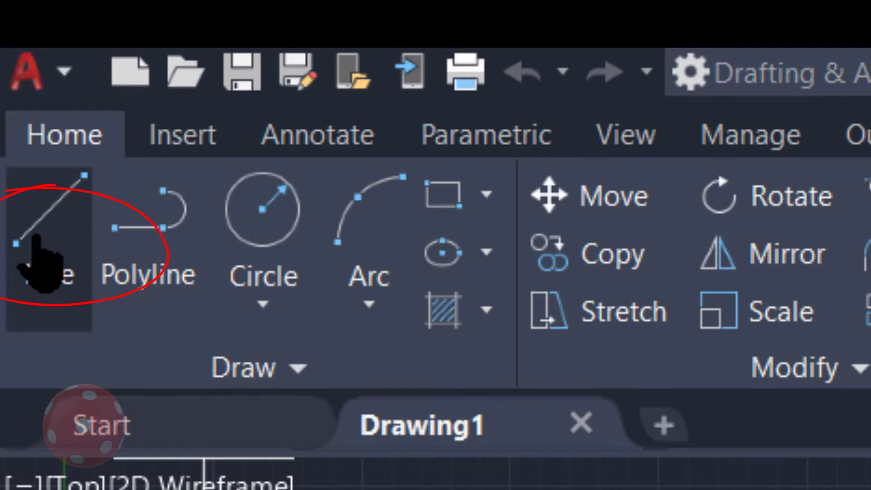
Step: Switch to AutoCAD and start a line with its first point at X 10, Y 10
{"action": "left_click", "coordinate": [35, 238]}
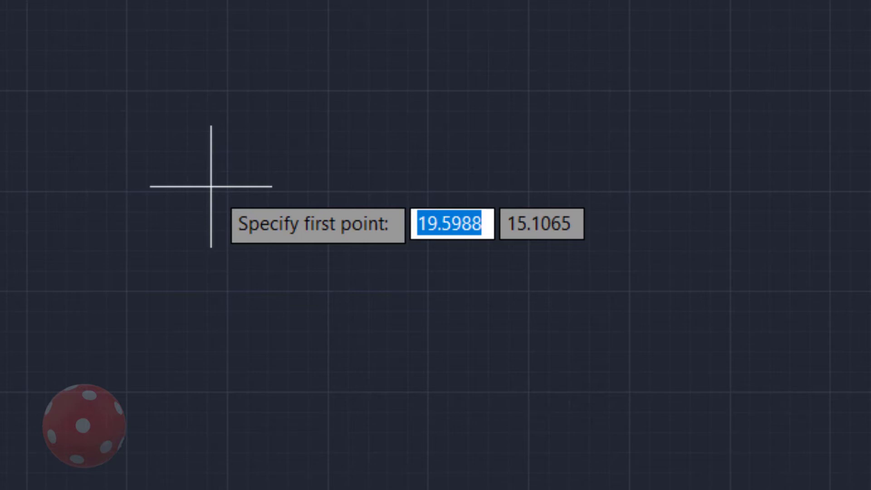
{"action": "type", "text": "10"}
{"action": "key", "text": "Tab"}
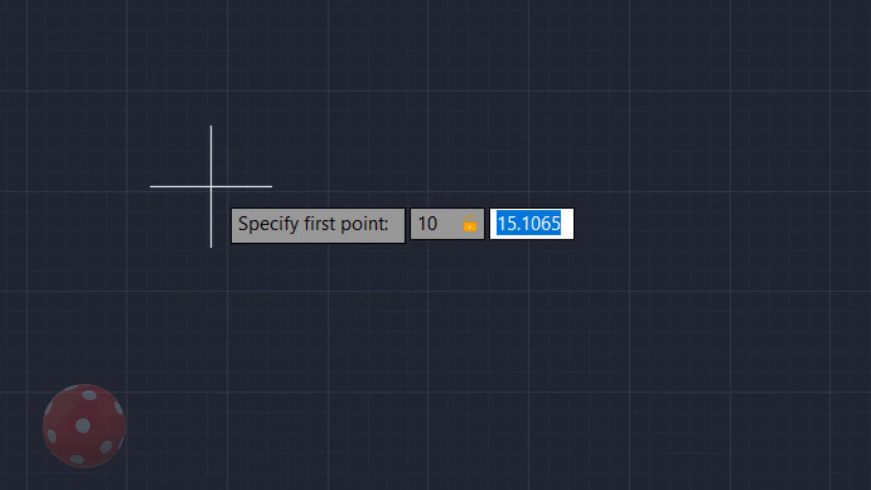
{"action": "type", "text": "10"}
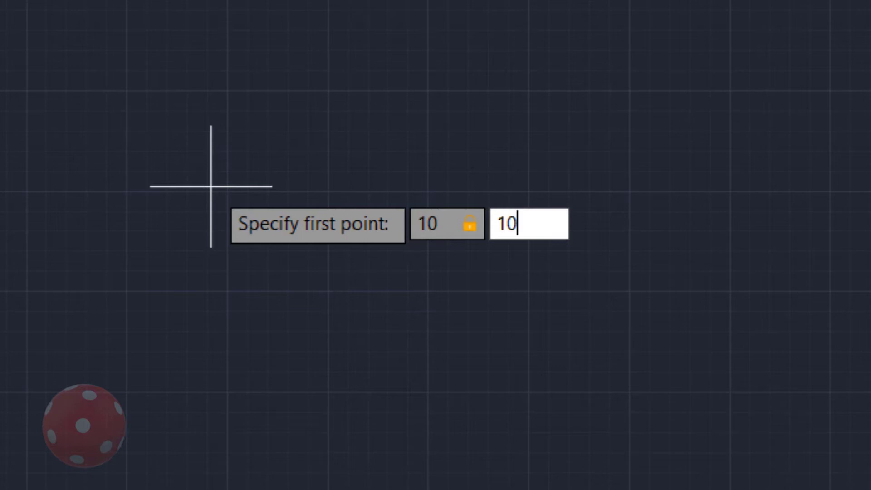
{"action": "key", "text": "Return"}
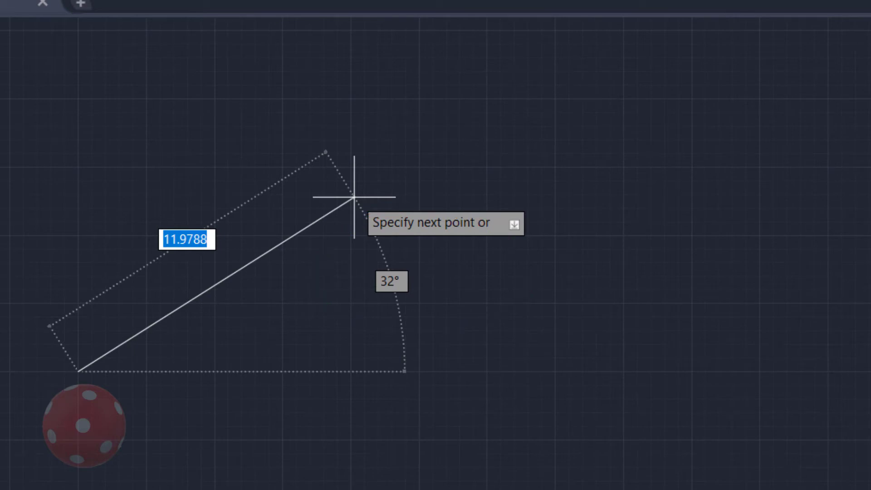
Step: Set the line's length to 25 and its angle to 45°, and finish the line
{"action": "key", "text": "Tab"}
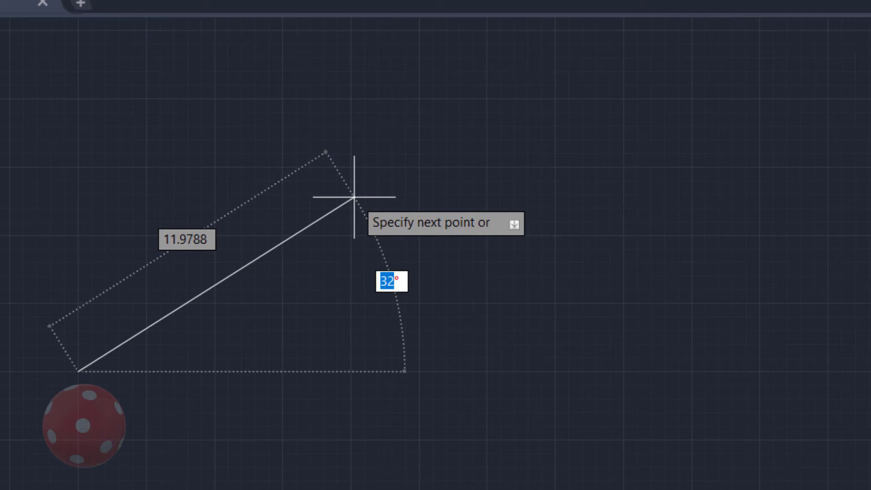
{"action": "key", "text": "Tab"}
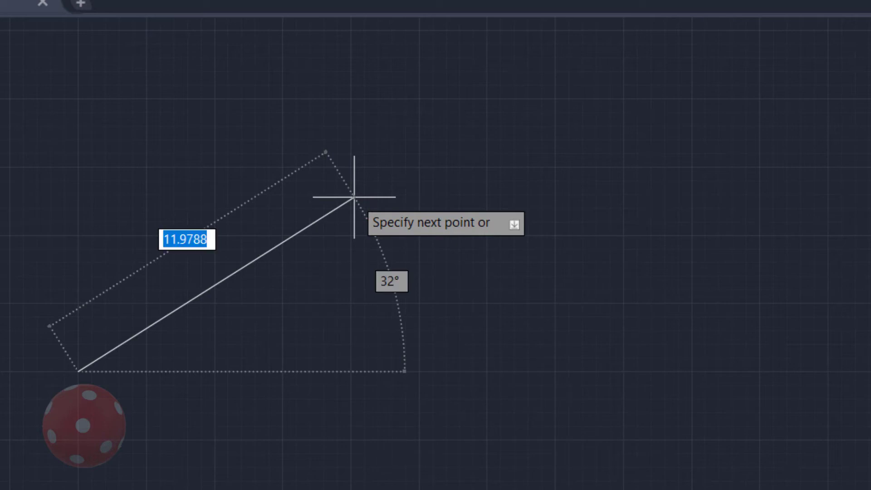
{"action": "key", "text": "Tab"}
{"action": "key", "text": "Tab"}
{"action": "key", "text": "BackSpace"}
{"action": "type", "text": "25"}
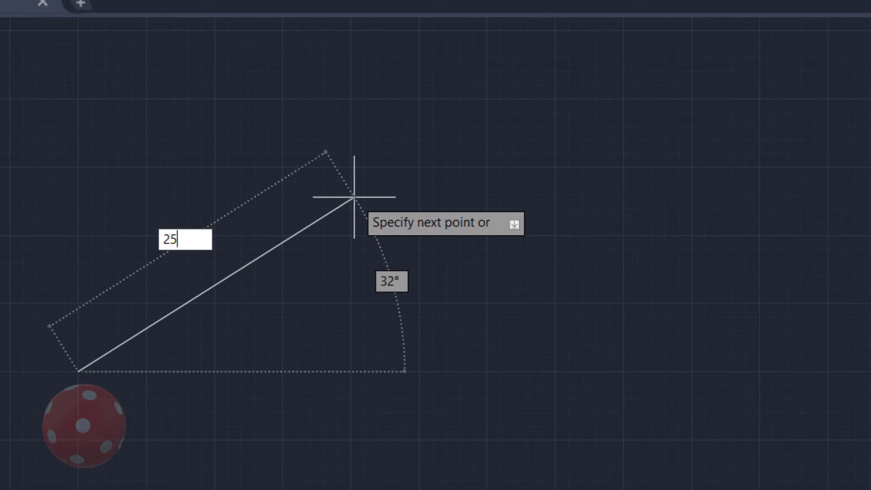
{"action": "key", "text": "Tab"}
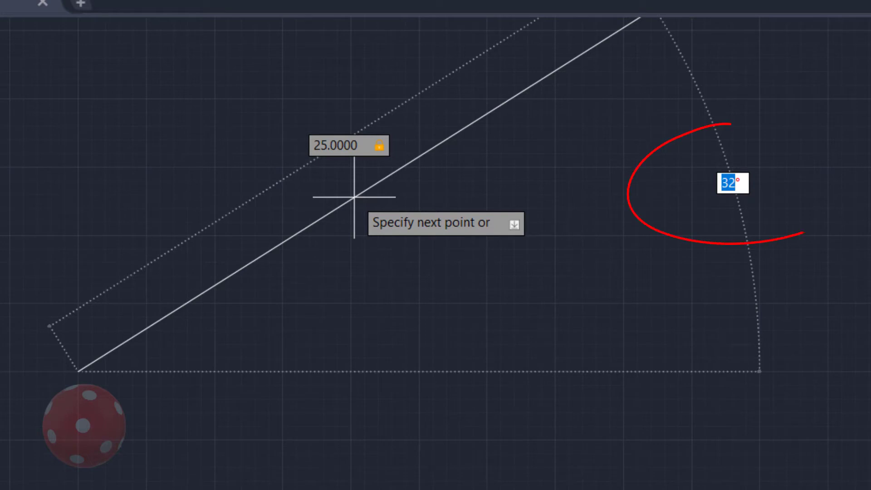
{"action": "key", "text": "BackSpace"}
{"action": "type", "text": "45"}
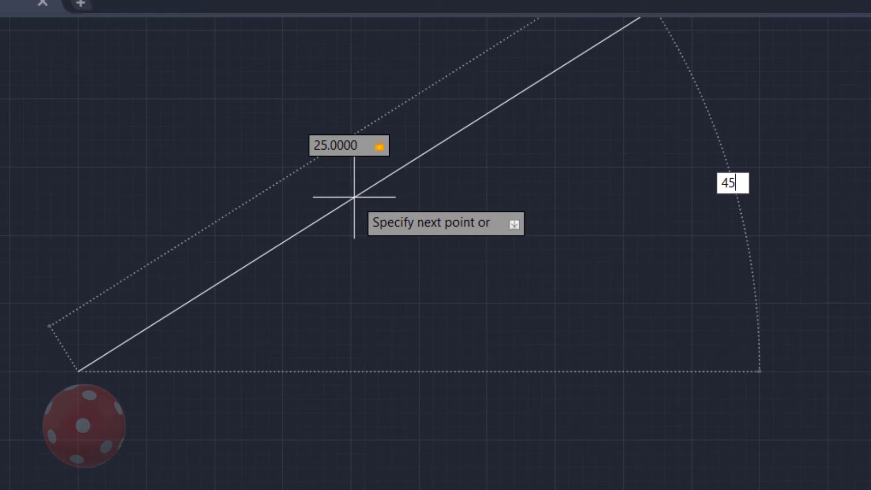
{"action": "key", "text": "Return"}
{"action": "key", "text": "Return"}
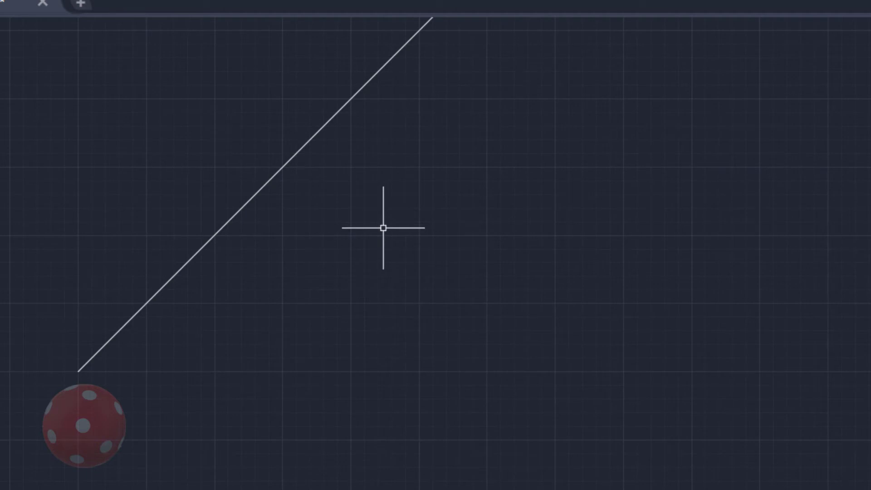
{"action": "scroll", "coordinate": [383, 228], "scroll_direction": "down", "scroll_amount": 4}
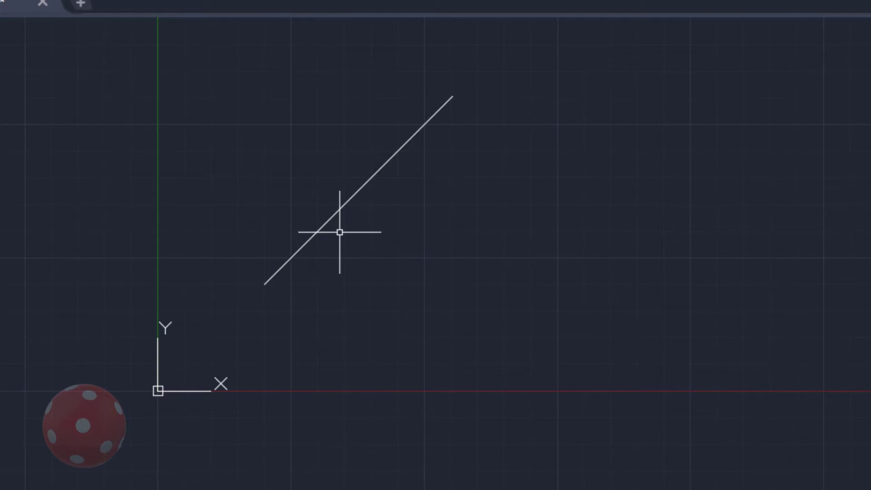
Step: Switch to OneNote and mark the five corners of the house-shaped drawing with orange dots
{"action": "key", "text": "super+s"}
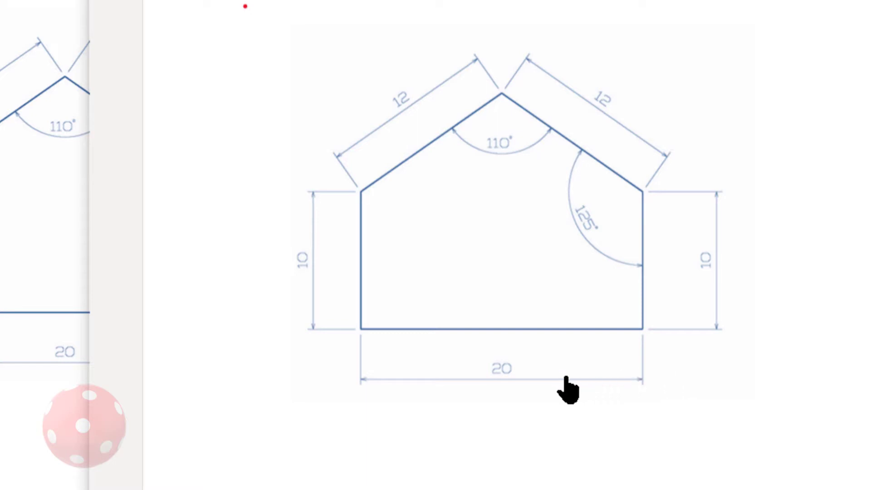
{"action": "left_click_drag", "start_coordinate": [361, 328], "coordinate": [361, 329]}
{"action": "left_click_drag", "start_coordinate": [641, 327], "coordinate": [642, 327]}
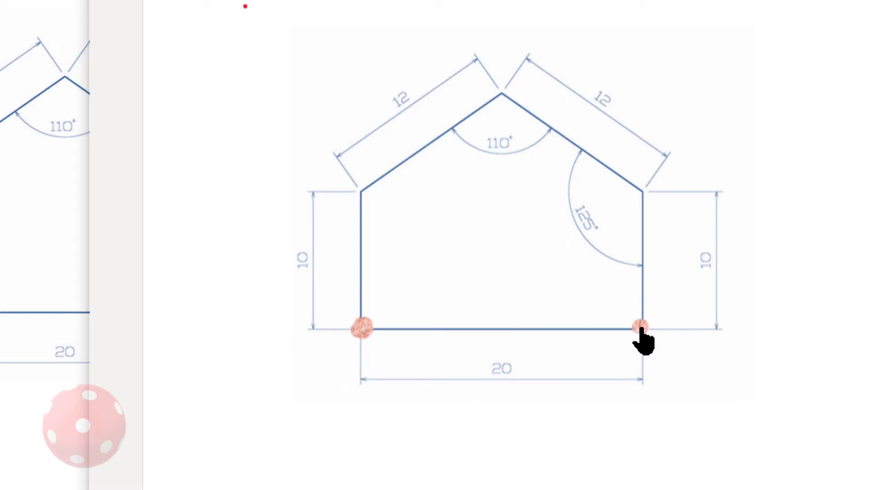
{"action": "left_click_drag", "start_coordinate": [643, 192], "coordinate": [644, 190]}
{"action": "left_click_drag", "start_coordinate": [501, 94], "coordinate": [502, 95]}
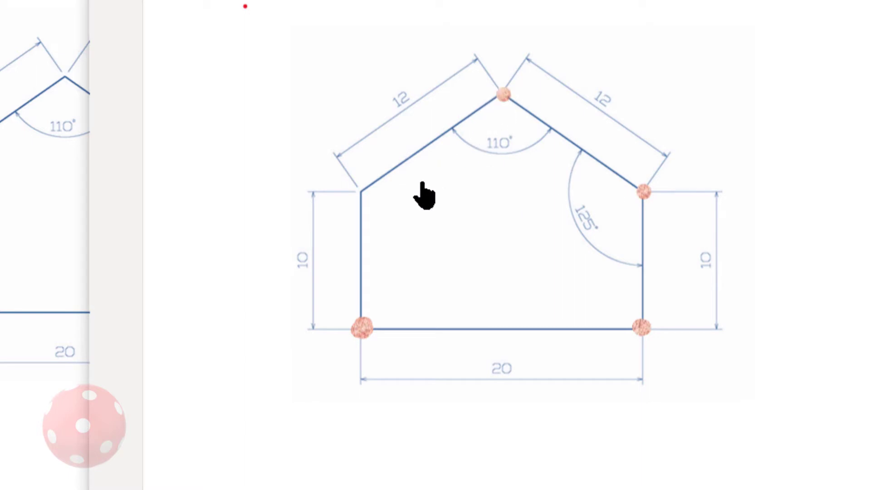
{"action": "left_click_drag", "start_coordinate": [360, 195], "coordinate": [362, 194]}
Step: Mark each of the five sides of the house-shaped drawing with blue double tick marks
{"action": "mouse_move", "coordinate": [488, 324]}
{"action": "left_mouse_down"}
{"action": "mouse_move", "coordinate": [485, 334]}
{"action": "mouse_move", "coordinate": [493, 333]}
{"action": "left_mouse_up"}
{"action": "left_click_drag", "start_coordinate": [643, 246], "coordinate": [634, 247]}
{"action": "left_click_drag", "start_coordinate": [641, 253], "coordinate": [636, 253]}
{"action": "left_click_drag", "start_coordinate": [598, 154], "coordinate": [593, 164]}
{"action": "left_click_drag", "start_coordinate": [604, 158], "coordinate": [598, 167]}
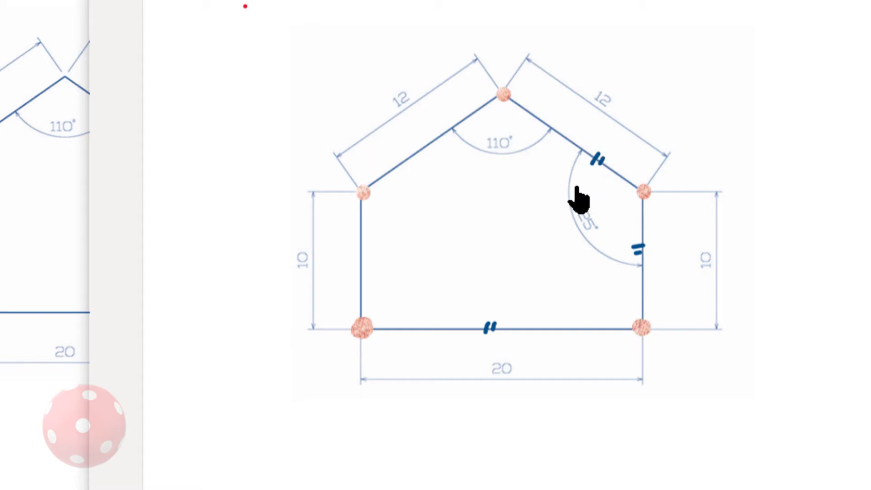
{"action": "mouse_move", "coordinate": [417, 146]}
{"action": "left_mouse_down"}
{"action": "mouse_move", "coordinate": [413, 157]}
{"action": "mouse_move", "coordinate": [420, 155]}
{"action": "left_mouse_up"}
{"action": "left_click_drag", "start_coordinate": [365, 259], "coordinate": [356, 274]}
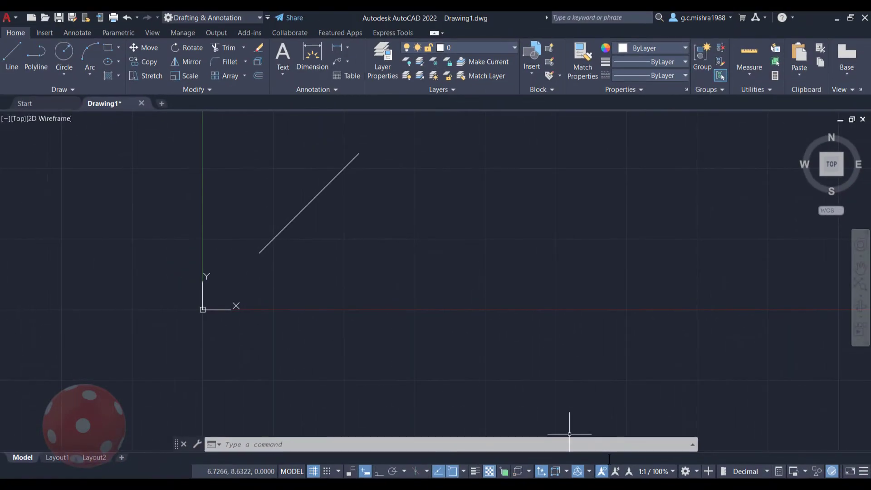
Step: Switch back to AutoCAD and delete the slanted line from the drawing
{"action": "key", "text": "alt+Tab"}
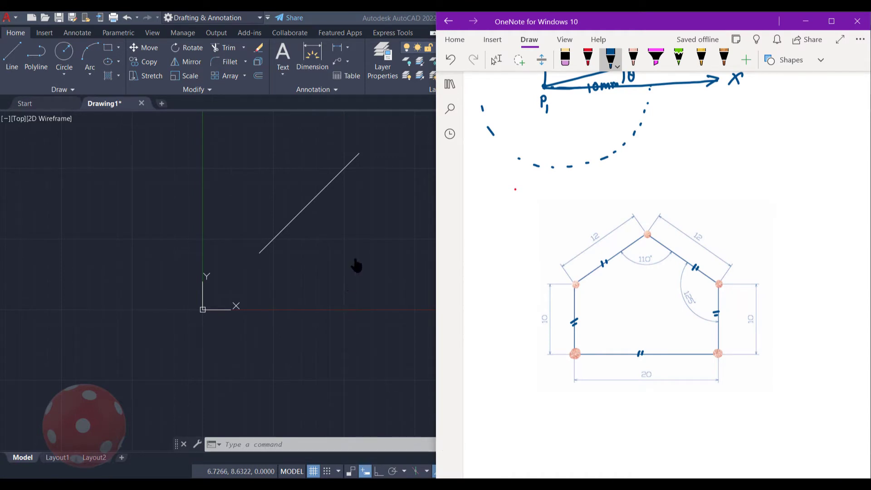
{"action": "left_click", "coordinate": [349, 230]}
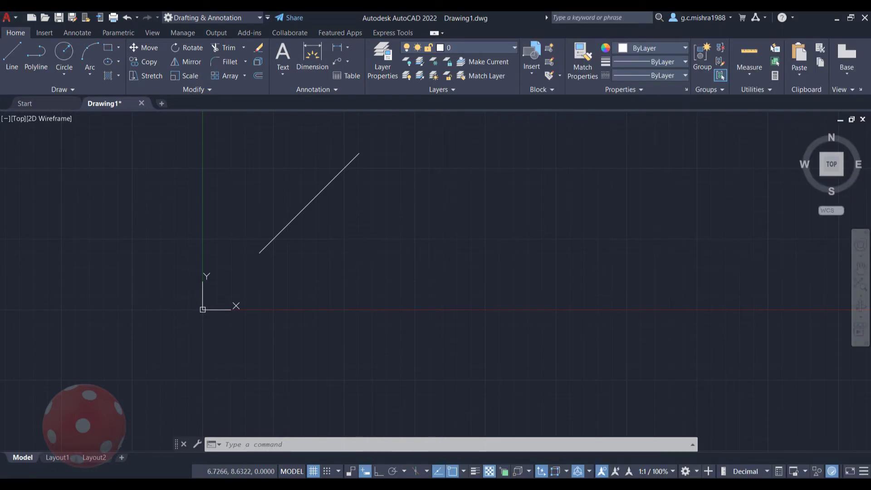
{"action": "mouse_move", "coordinate": [353, 252]}
{"action": "middle_mouse_down"}
{"action": "mouse_move", "coordinate": [215, 342]}
{"action": "mouse_move", "coordinate": [194, 326]}
{"action": "mouse_move", "coordinate": [214, 312]}
{"action": "middle_mouse_up"}
{"action": "scroll", "coordinate": [209, 345], "scroll_direction": "up", "scroll_amount": 2}
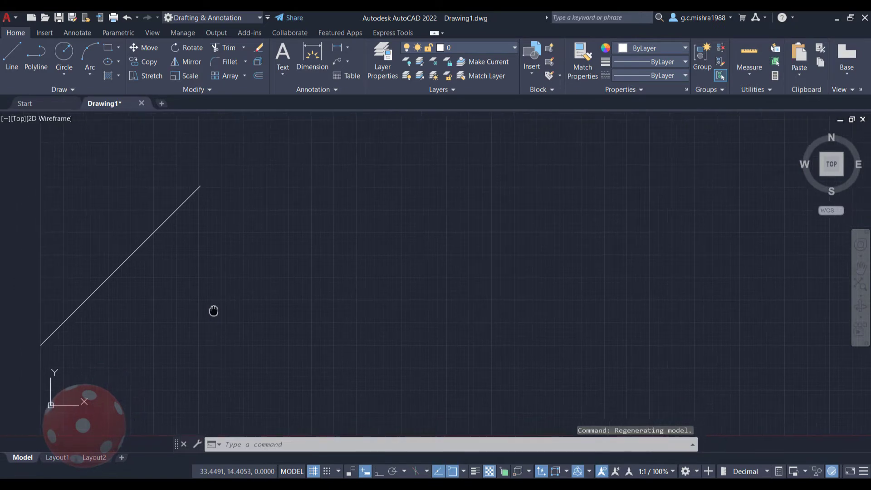
{"action": "scroll", "coordinate": [211, 310], "scroll_direction": "up", "scroll_amount": 2}
{"action": "left_click", "coordinate": [86, 217]}
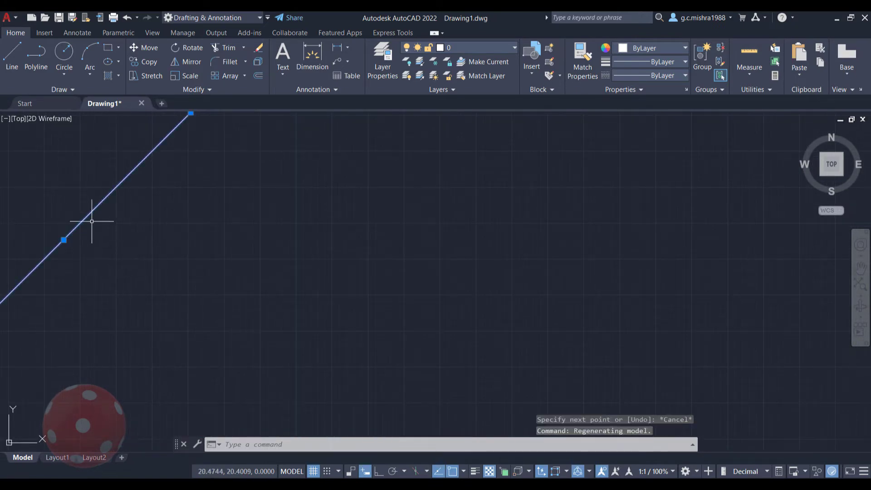
{"action": "key", "text": "Delete"}
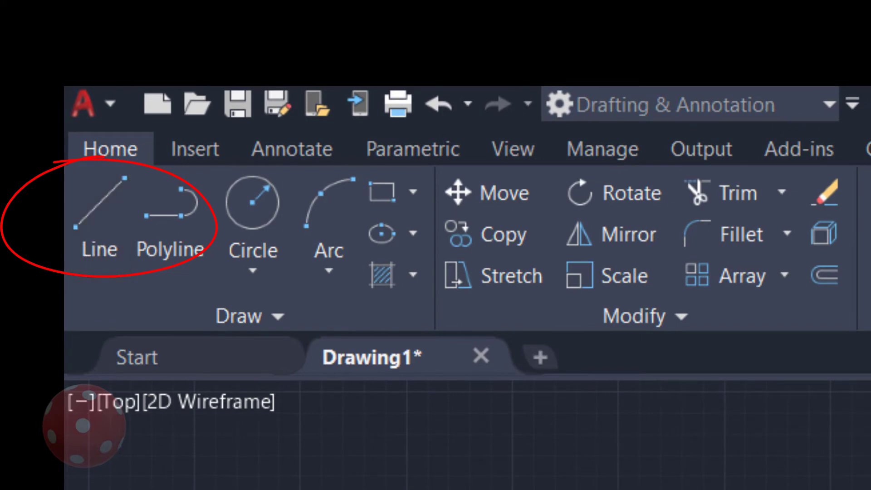
Step: Draw the house profile's horizontal base as a line 20 long, going rightward from a freely picked start point with Ortho mode on
{"action": "scroll", "coordinate": [467, 436], "scroll_direction": "up", "scroll_amount": 3}
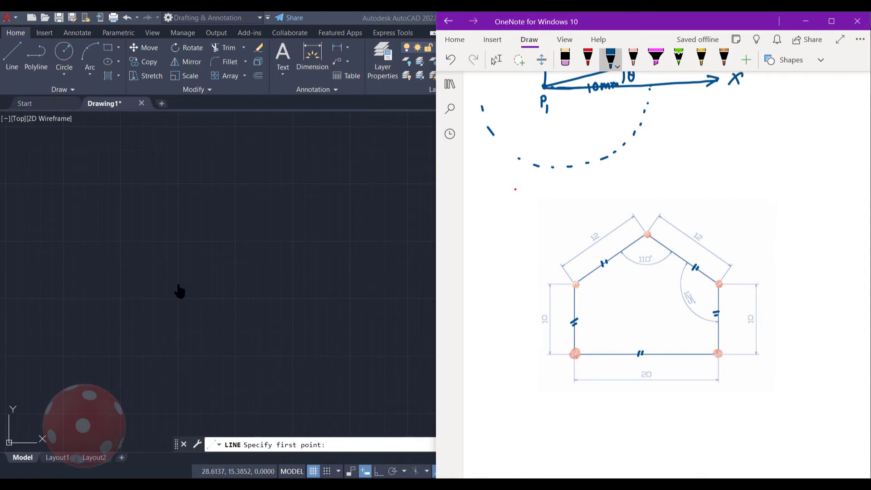
{"action": "left_click", "coordinate": [191, 289]}
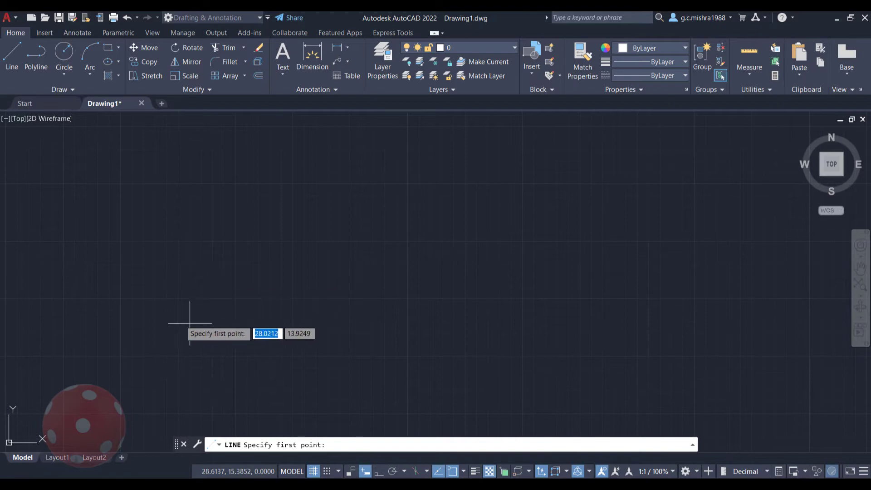
{"action": "left_click", "coordinate": [211, 292]}
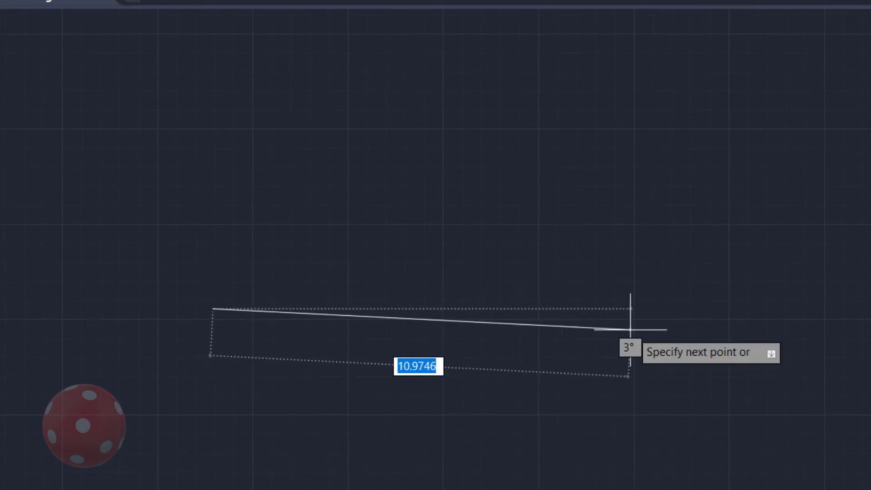
{"action": "key", "text": "alt+Tab"}
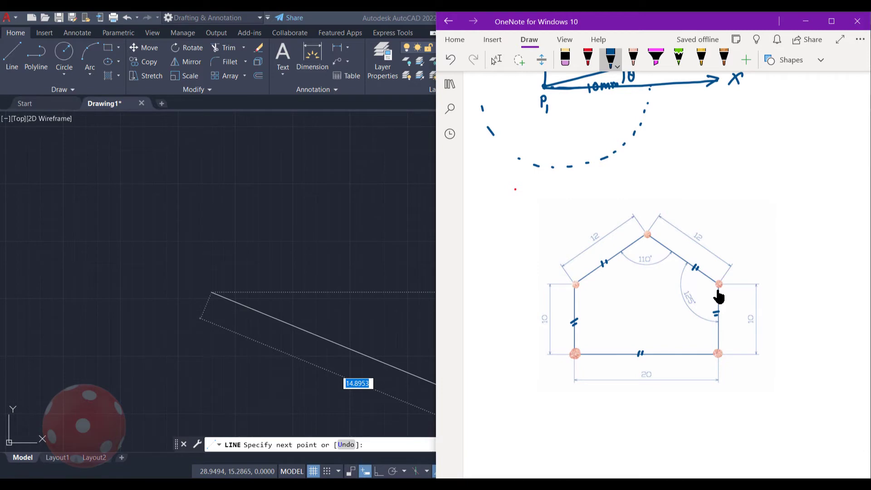
{"action": "left_click", "coordinate": [806, 21]}
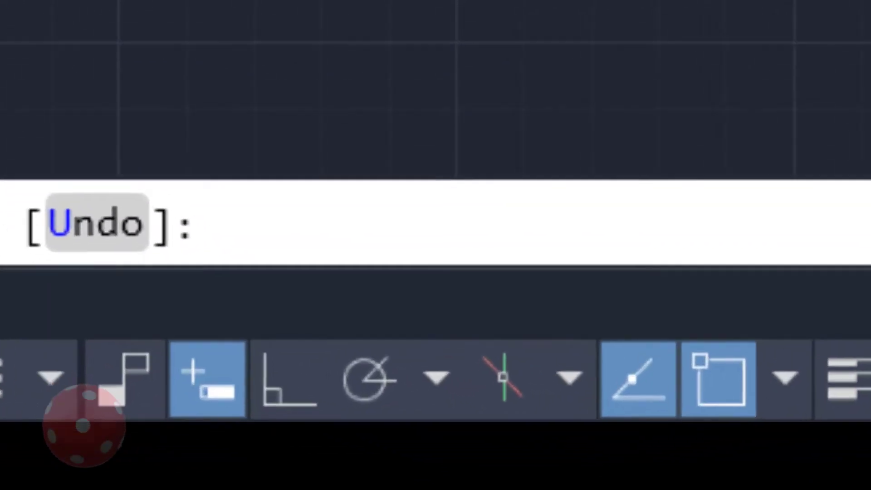
{"action": "left_click", "coordinate": [256, 390]}
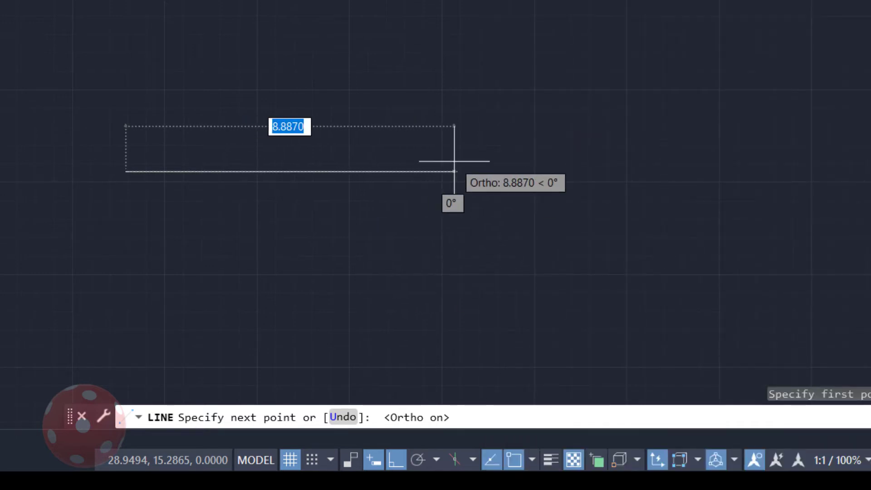
{"action": "type", "text": "20"}
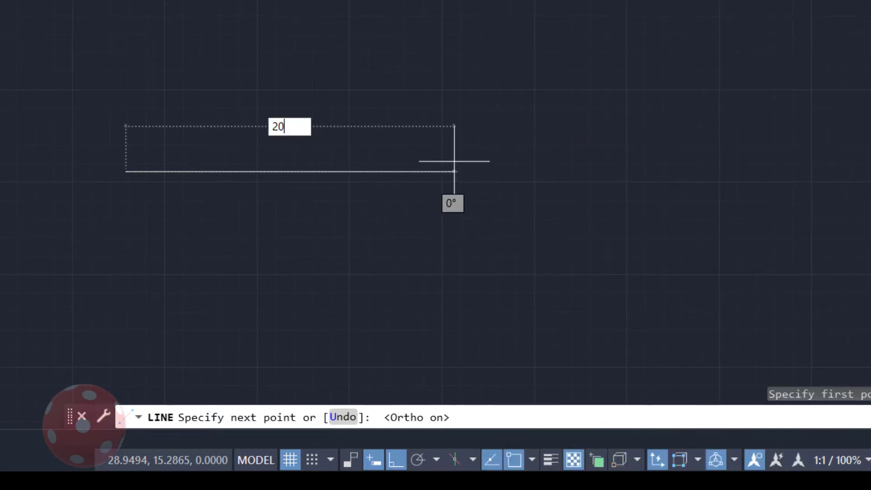
{"action": "key", "text": "Return"}
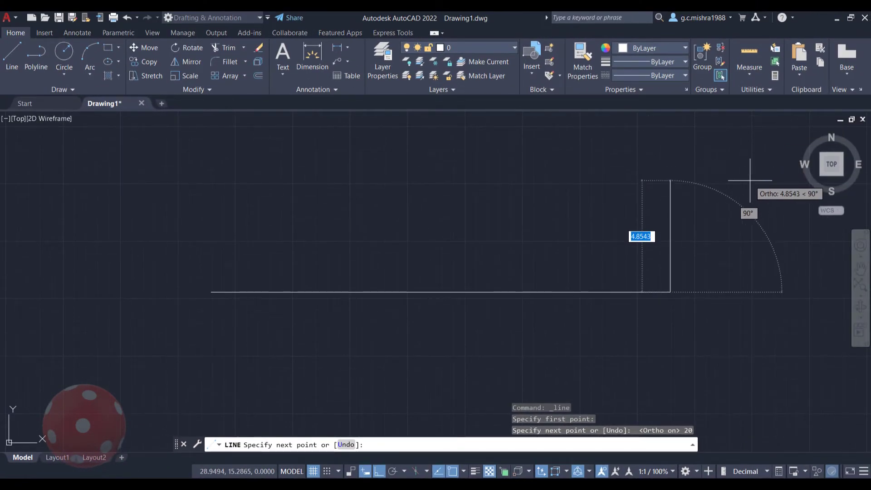
Step: Check the house drawing in OneNote, and add a vertical side 10 long going up from the base's right end, ending the line command
{"action": "scroll", "coordinate": [750, 180], "scroll_direction": "down", "scroll_amount": 4}
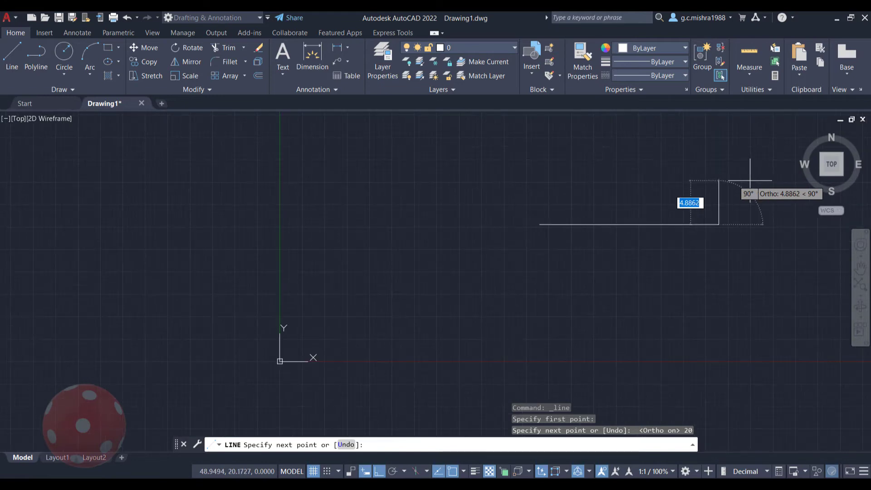
{"action": "scroll", "coordinate": [704, 243], "scroll_direction": "down", "scroll_amount": 2}
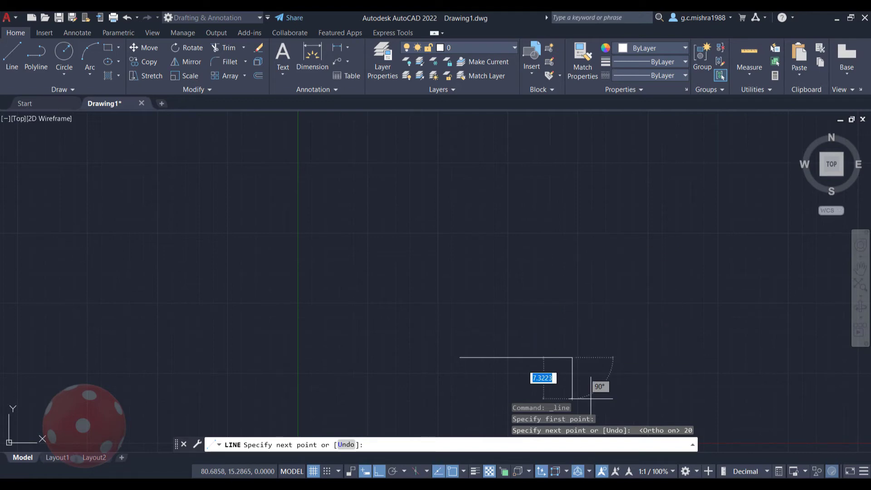
{"action": "key", "text": "alt+Tab"}
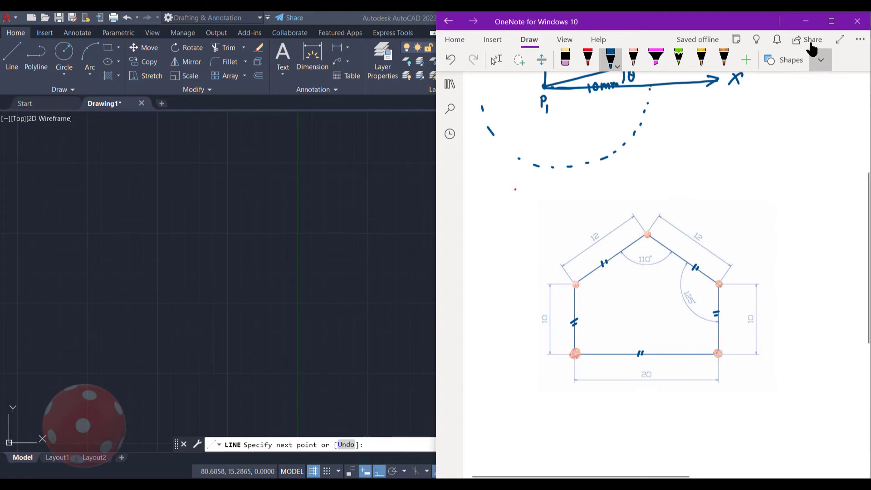
{"action": "left_click", "coordinate": [806, 24]}
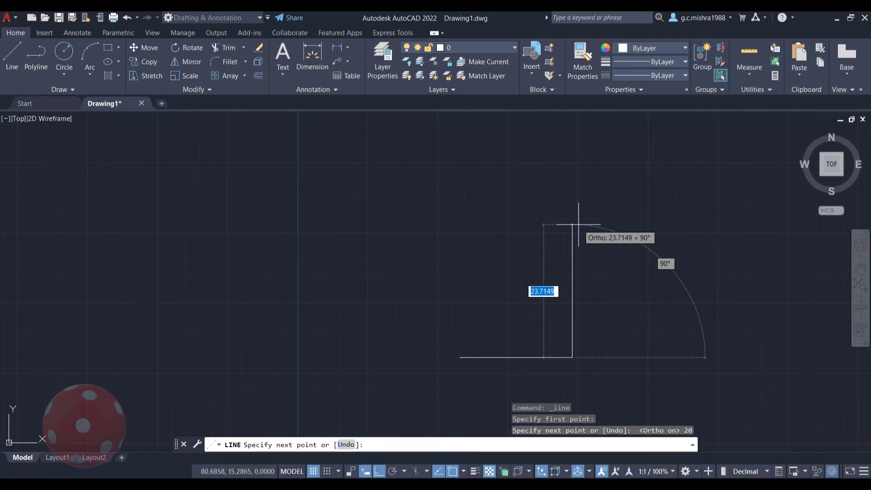
{"action": "left_click", "coordinate": [527, 483]}
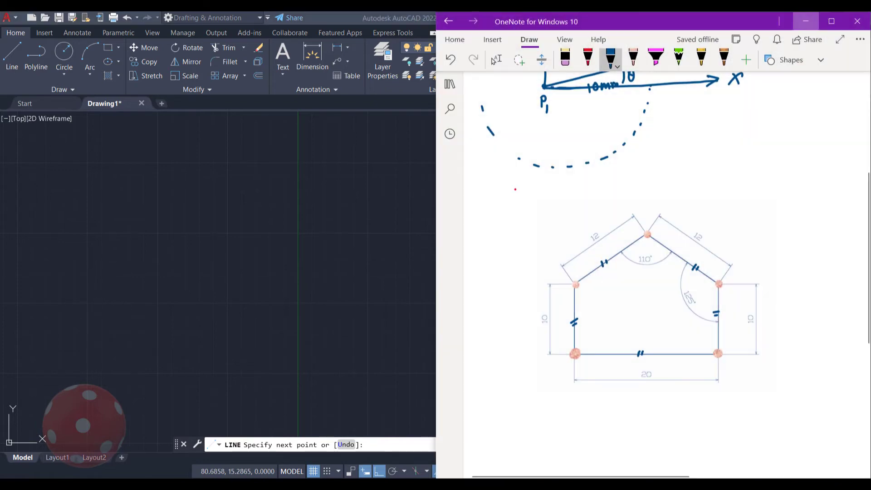
{"action": "left_click", "coordinate": [806, 21]}
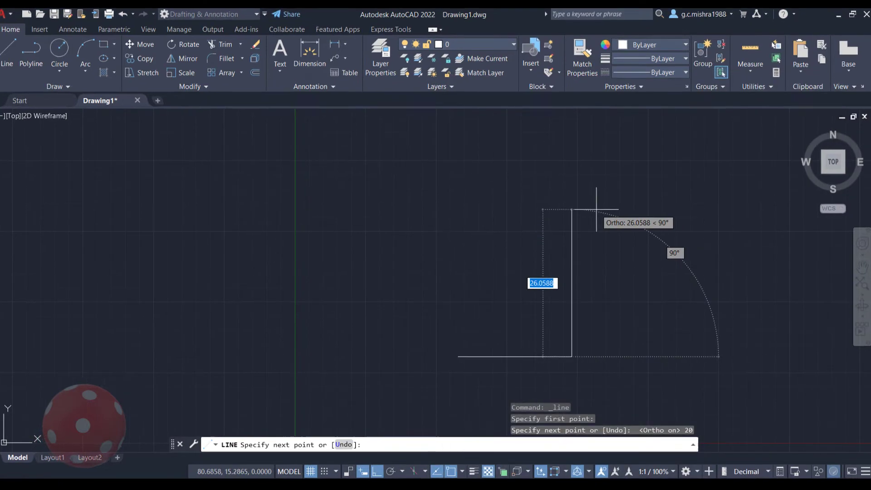
{"action": "type", "text": "10"}
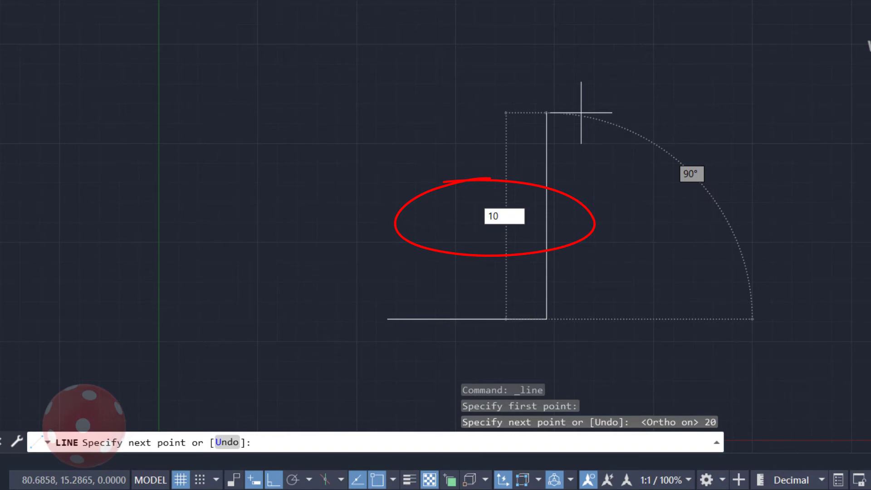
{"action": "key", "text": "Return"}
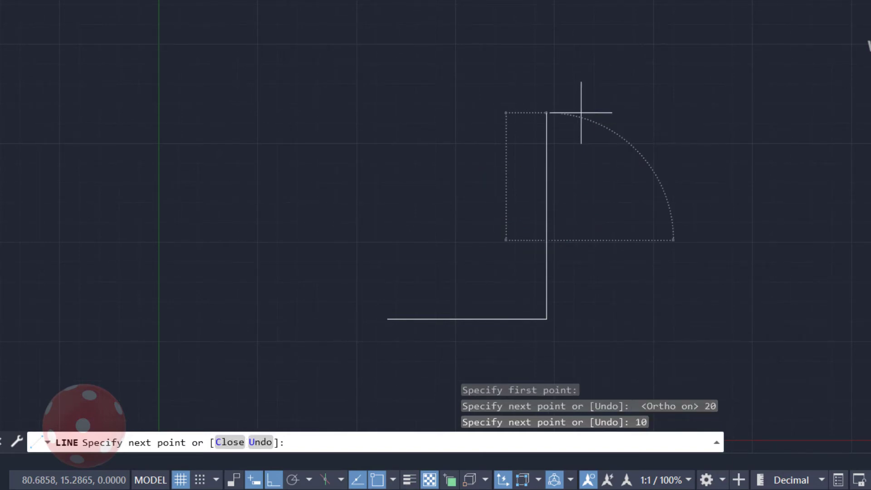
{"action": "key", "text": "Escape"}
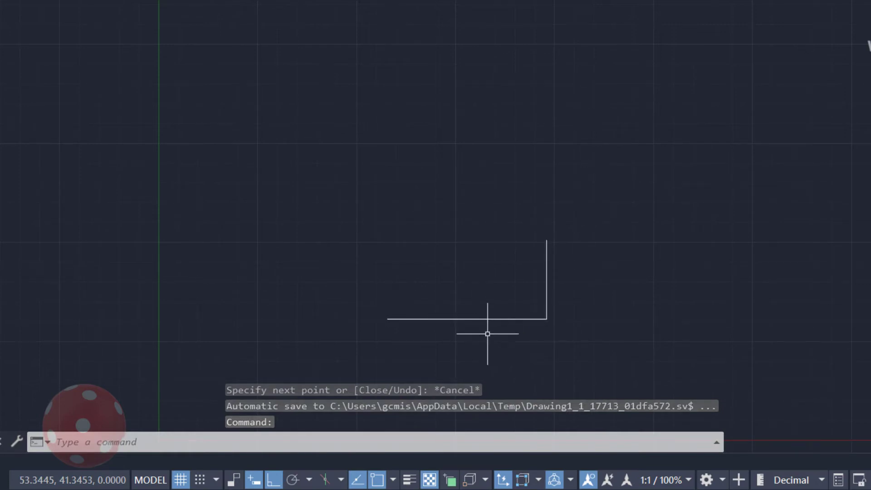
Step: Examine the length in the properties of the horizontal base line and the vertical side line
{"action": "scroll", "coordinate": [488, 334], "scroll_direction": "down", "scroll_amount": 2}
{"action": "scroll", "coordinate": [487, 334], "scroll_direction": "up", "scroll_amount": 6}
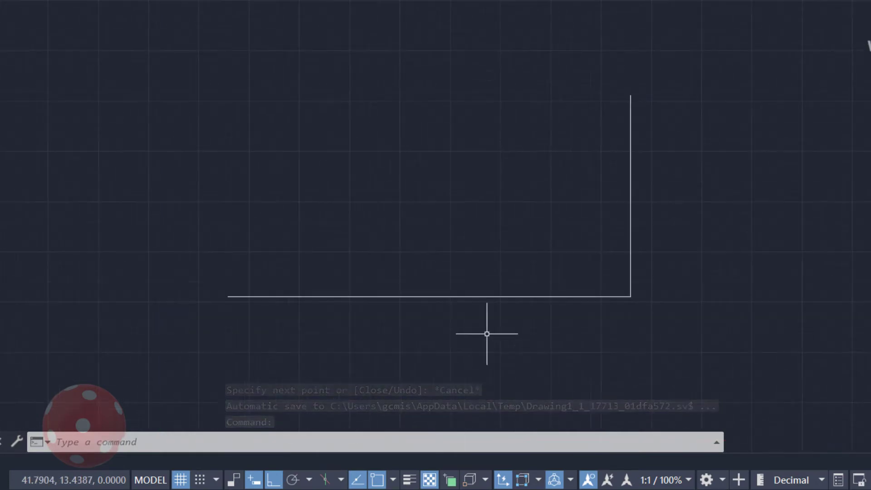
{"action": "middle_click_drag", "start_coordinate": [502, 342], "coordinate": [455, 300]}
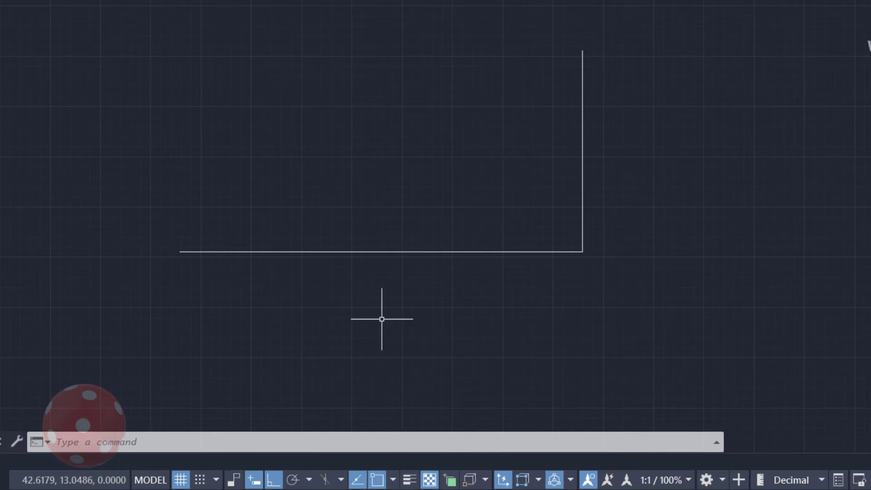
{"action": "left_click", "coordinate": [374, 251]}
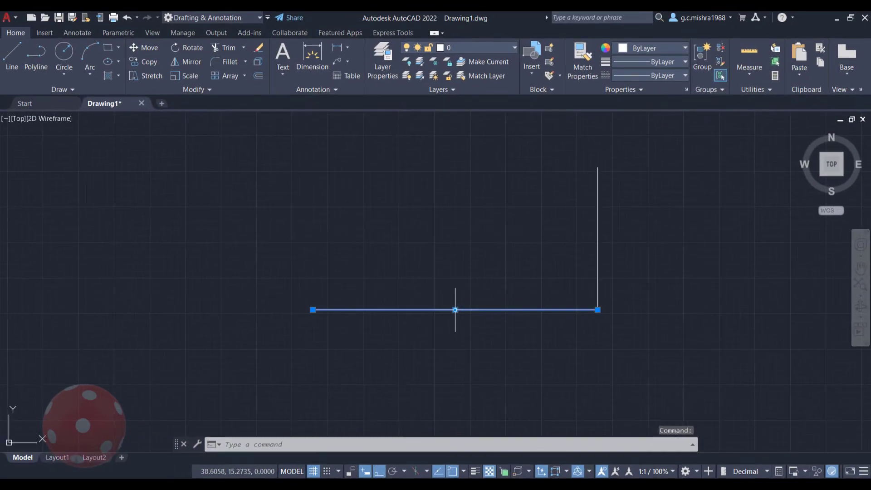
{"action": "right_click", "coordinate": [455, 309]}
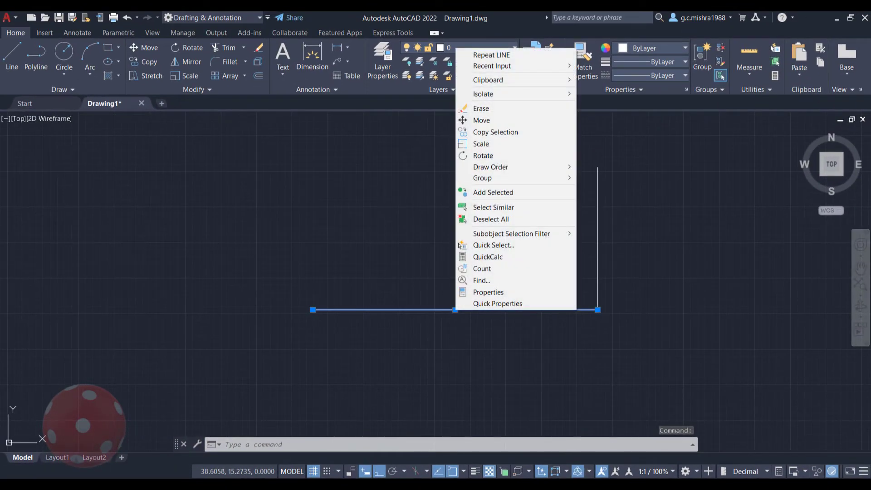
{"action": "left_click", "coordinate": [482, 292]}
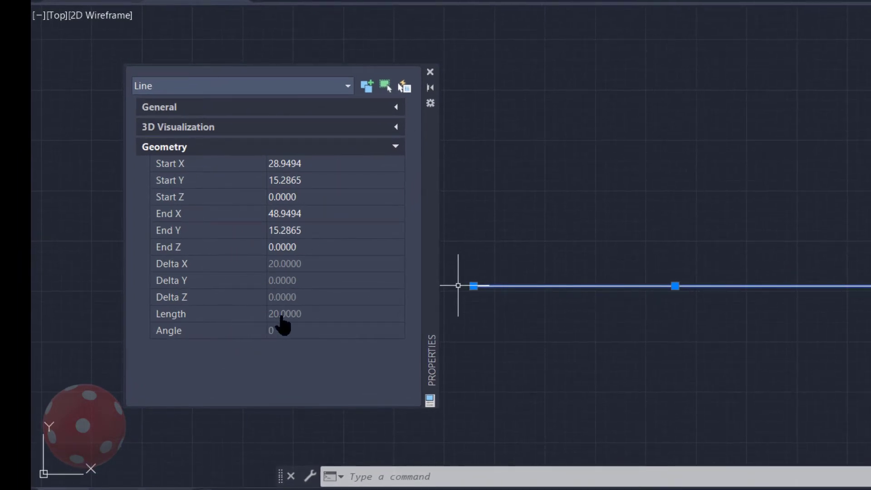
{"action": "left_click", "coordinate": [299, 316]}
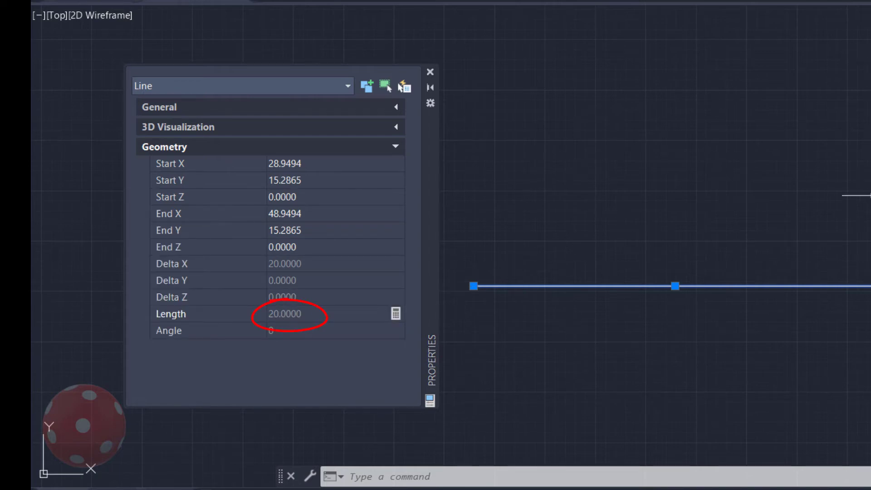
{"action": "key", "text": "Escape"}
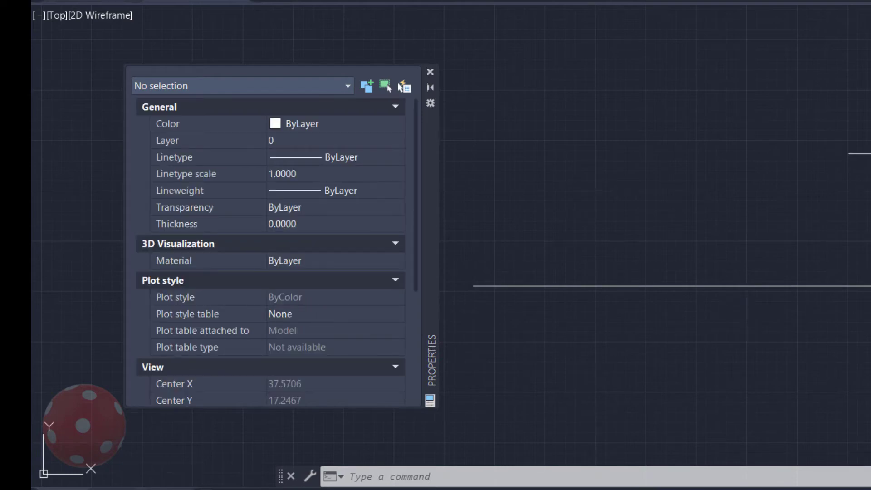
{"action": "left_click", "coordinate": [870, 154]}
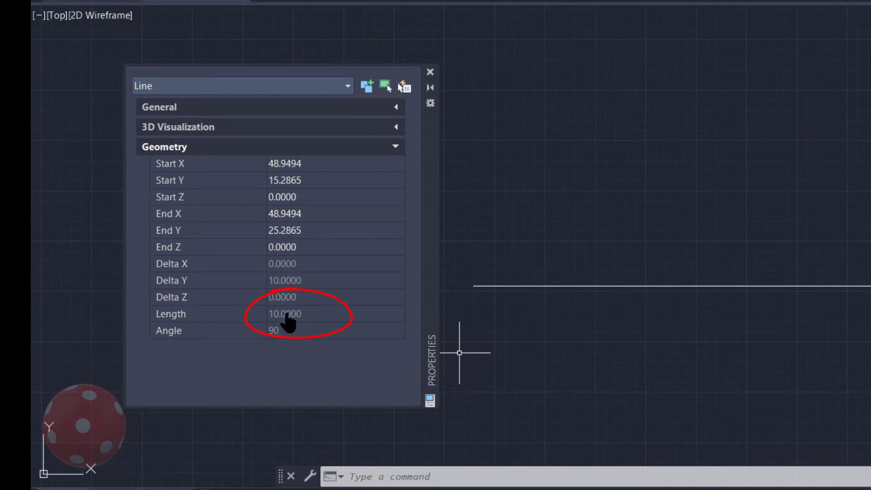
{"action": "left_click", "coordinate": [430, 72]}
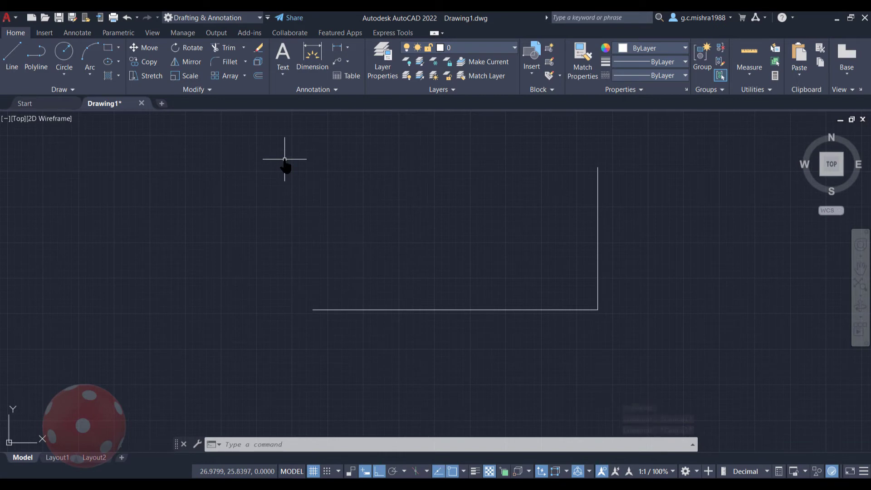
{"action": "left_click", "coordinate": [490, 484]}
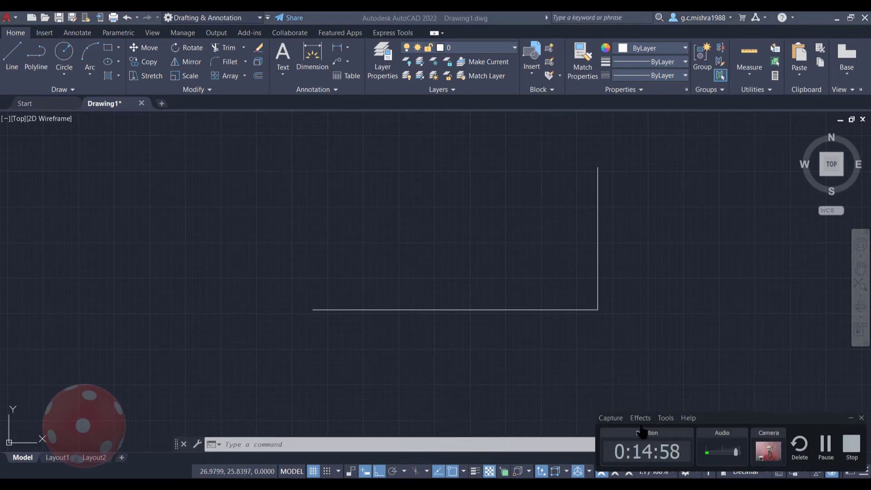
{"action": "left_click", "coordinate": [851, 419]}
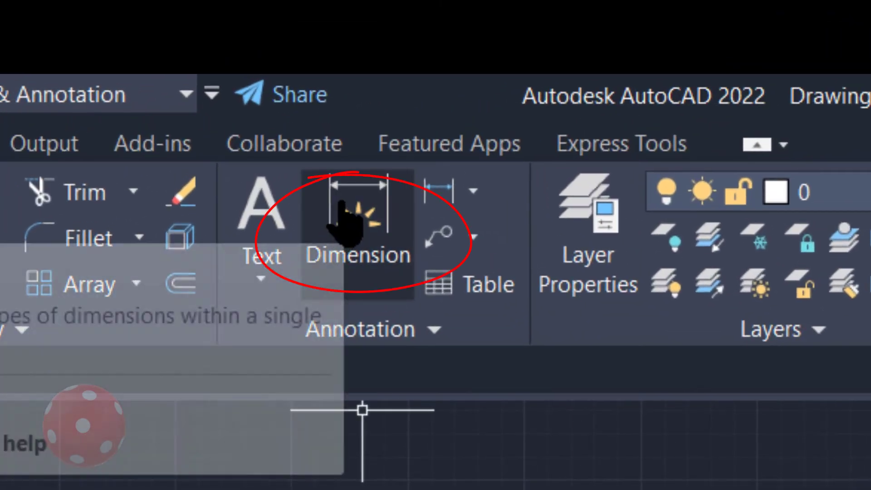
Step: Dimension the horizontal base line's length, placing the dimension below the line, and inspect its text, arrowhead and extension line up close
{"action": "left_click", "coordinate": [340, 222]}
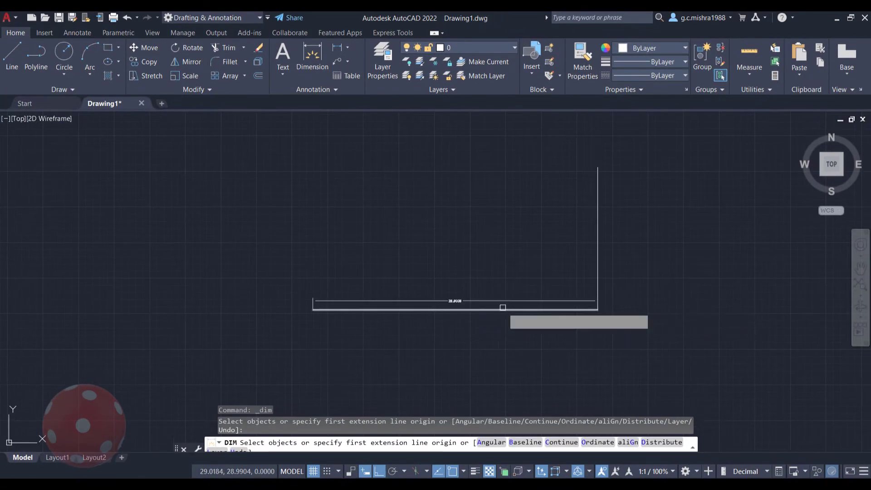
{"action": "left_click", "coordinate": [506, 311]}
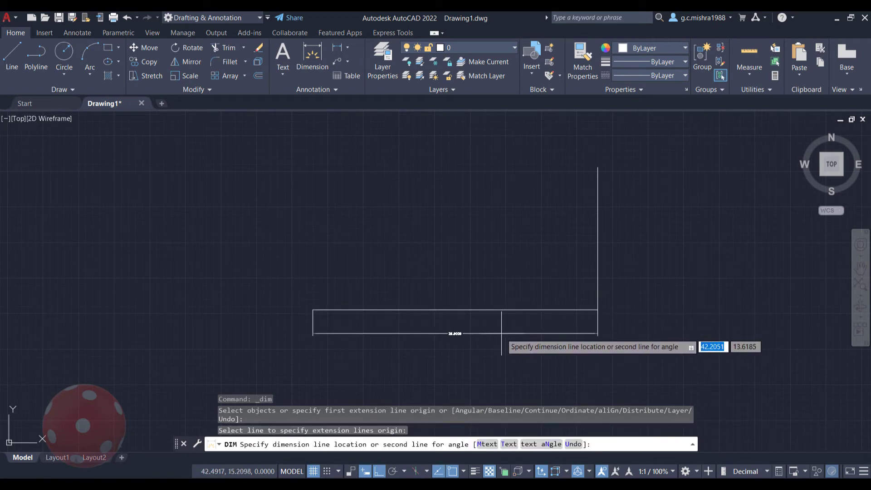
{"action": "left_click", "coordinate": [452, 334]}
{"action": "scroll", "coordinate": [454, 333], "scroll_direction": "up", "scroll_amount": 5}
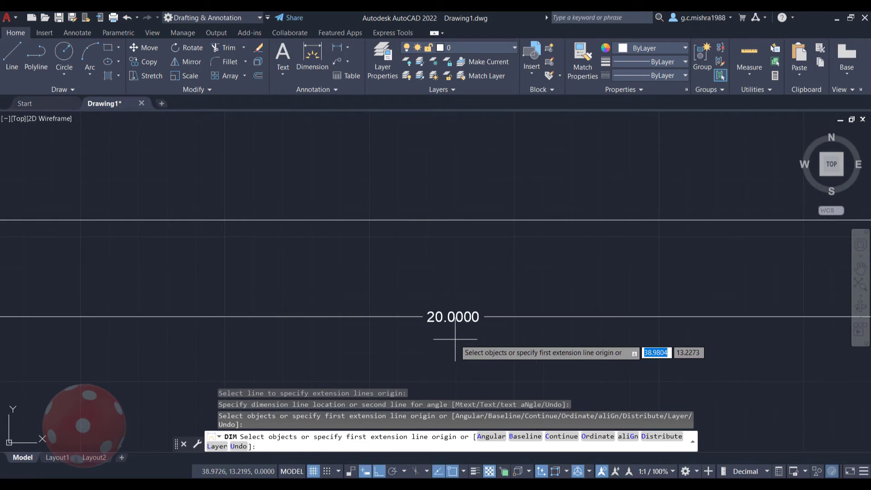
{"action": "scroll", "coordinate": [455, 335], "scroll_direction": "down", "scroll_amount": 3}
{"action": "scroll", "coordinate": [227, 329], "scroll_direction": "up", "scroll_amount": 3}
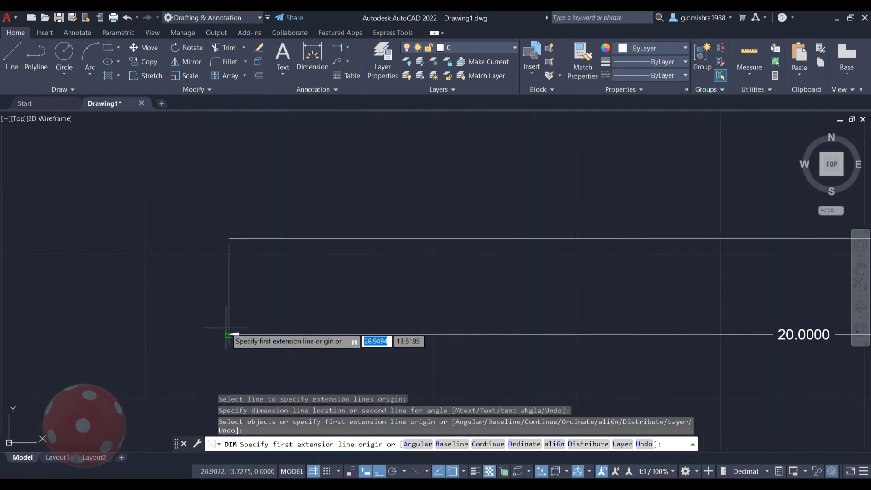
{"action": "scroll", "coordinate": [226, 328], "scroll_direction": "up", "scroll_amount": 3}
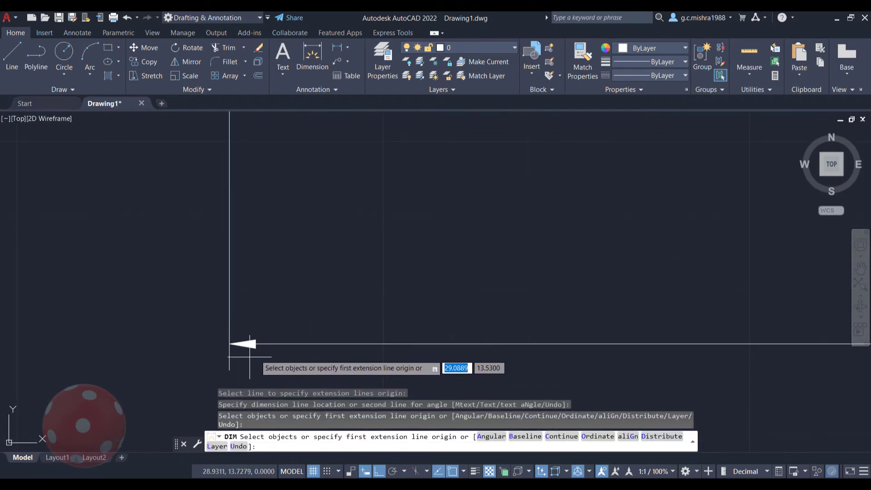
{"action": "scroll", "coordinate": [242, 341], "scroll_direction": "down", "scroll_amount": 2}
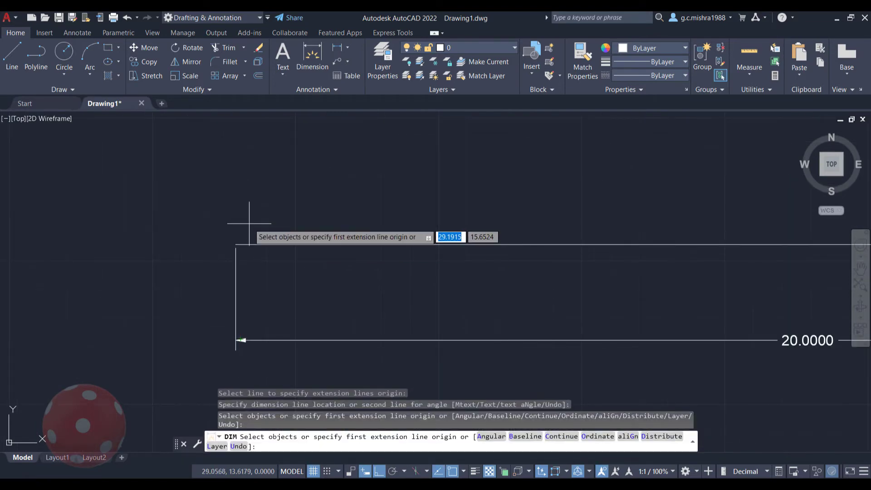
{"action": "scroll", "coordinate": [240, 227], "scroll_direction": "up", "scroll_amount": 2}
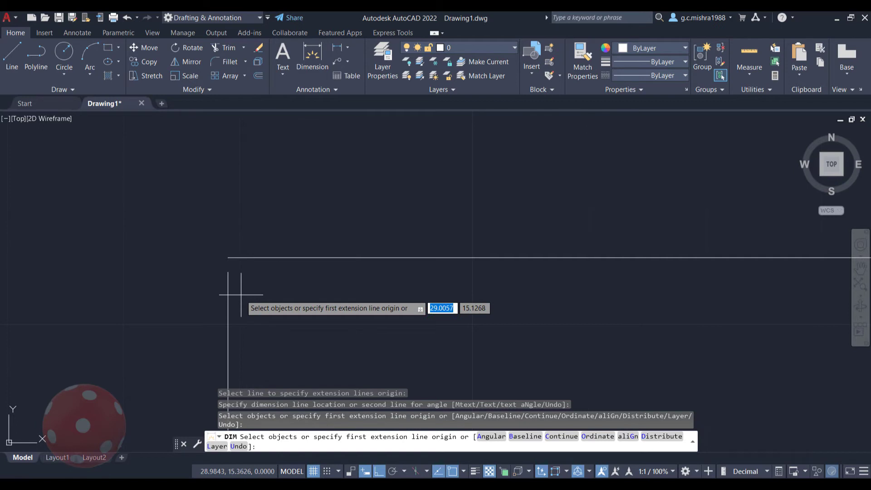
Step: Dimension the vertical side's length, placing the dimension to the right of the line, and end the dimension command
{"action": "scroll", "coordinate": [241, 294], "scroll_direction": "down", "scroll_amount": 3}
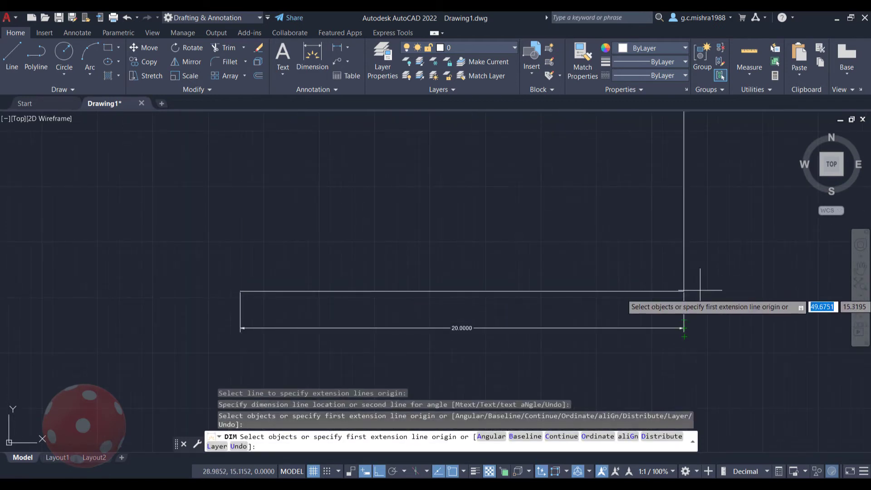
{"action": "scroll", "coordinate": [689, 299], "scroll_direction": "up", "scroll_amount": 3}
{"action": "scroll", "coordinate": [678, 294], "scroll_direction": "up", "scroll_amount": 3}
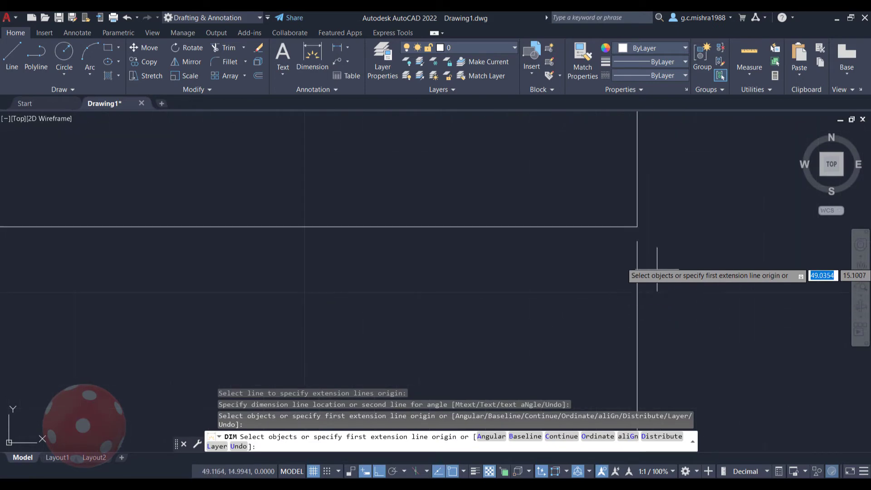
{"action": "key", "text": "Escape"}
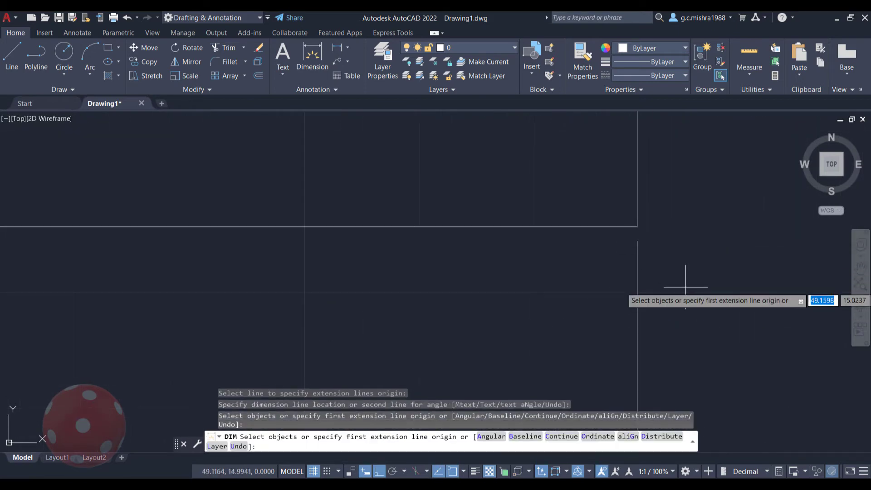
{"action": "scroll", "coordinate": [684, 285], "scroll_direction": "down", "scroll_amount": 5}
{"action": "scroll", "coordinate": [685, 287], "scroll_direction": "down", "scroll_amount": 2}
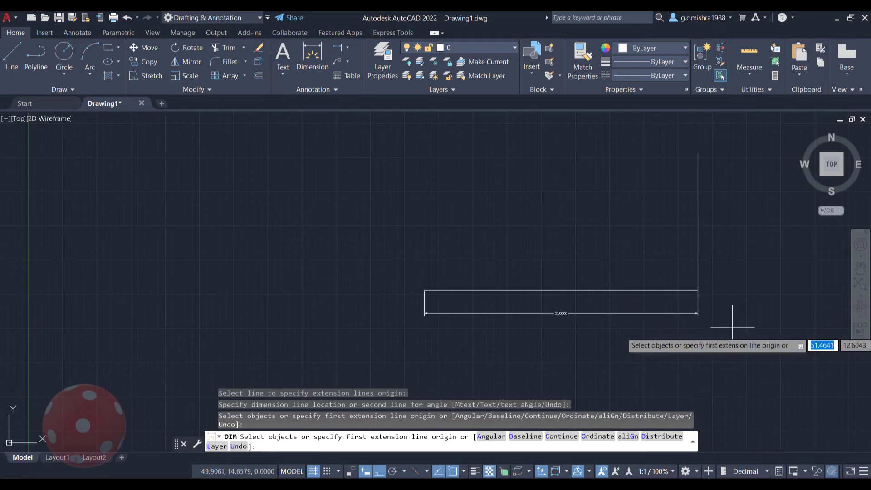
{"action": "middle_click_drag", "start_coordinate": [734, 340], "coordinate": [596, 339]}
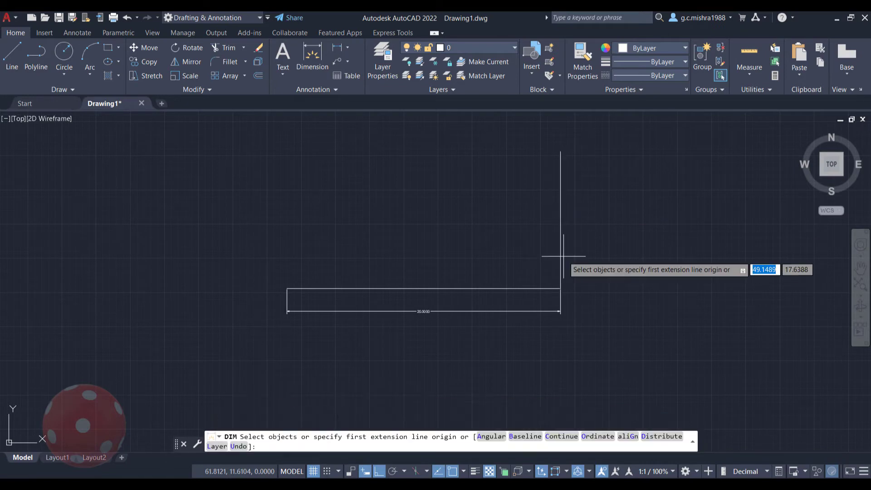
{"action": "left_click", "coordinate": [560, 257]}
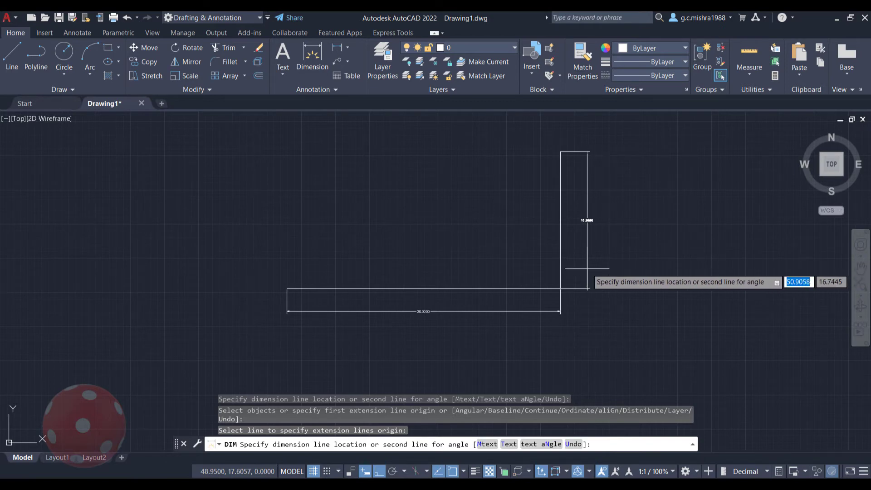
{"action": "left_click", "coordinate": [588, 268]}
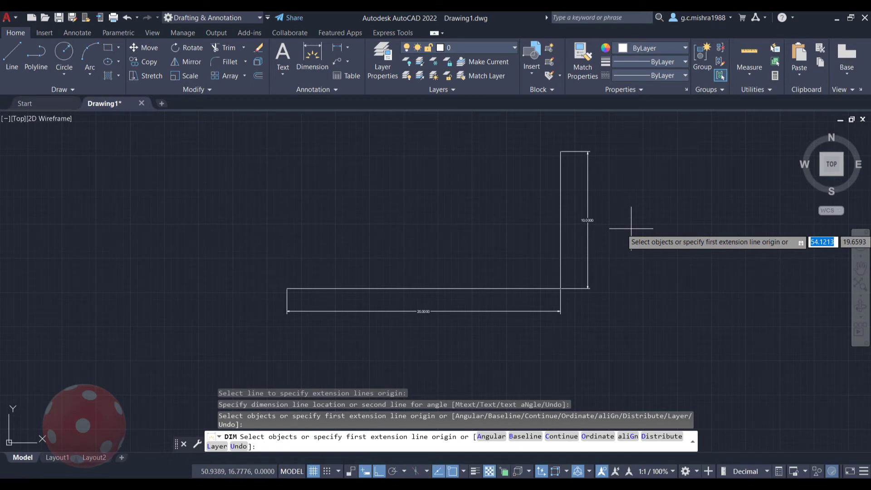
{"action": "key", "text": "Return"}
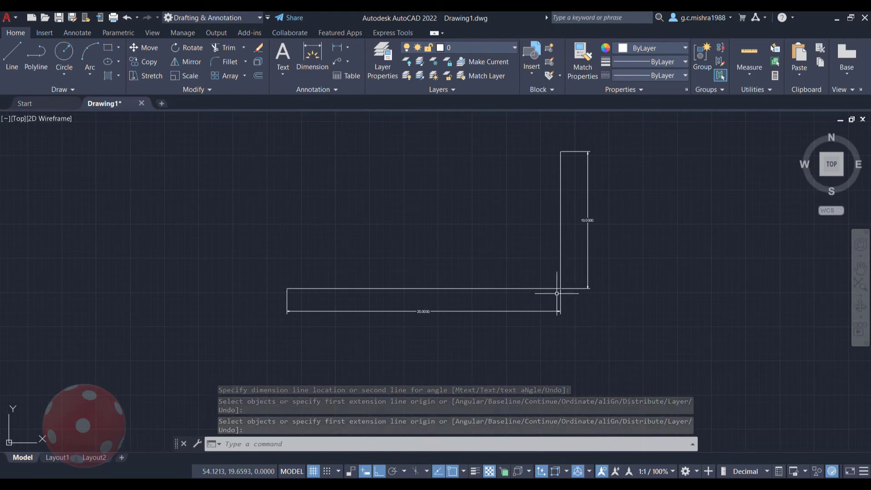
Step: Move the horizontal dimension line about 1.2 units farther below the base line, and deselect the dimension
{"action": "scroll", "coordinate": [563, 291], "scroll_direction": "up", "scroll_amount": 8}
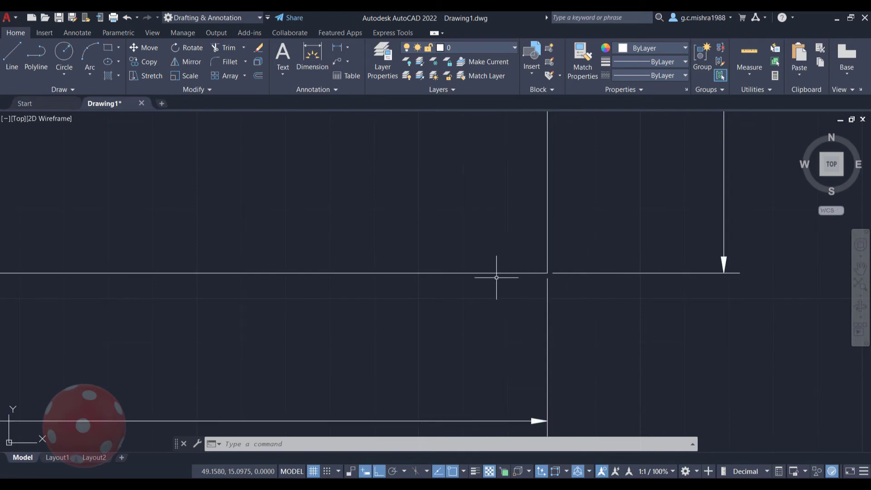
{"action": "scroll", "coordinate": [483, 310], "scroll_direction": "down", "scroll_amount": 2}
{"action": "scroll", "coordinate": [483, 310], "scroll_direction": "down", "scroll_amount": 2}
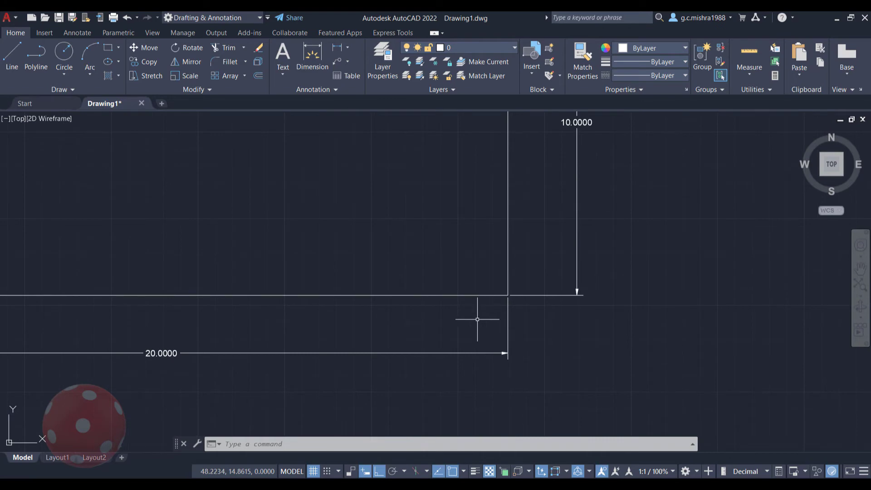
{"action": "middle_click_drag", "start_coordinate": [476, 317], "coordinate": [550, 290]}
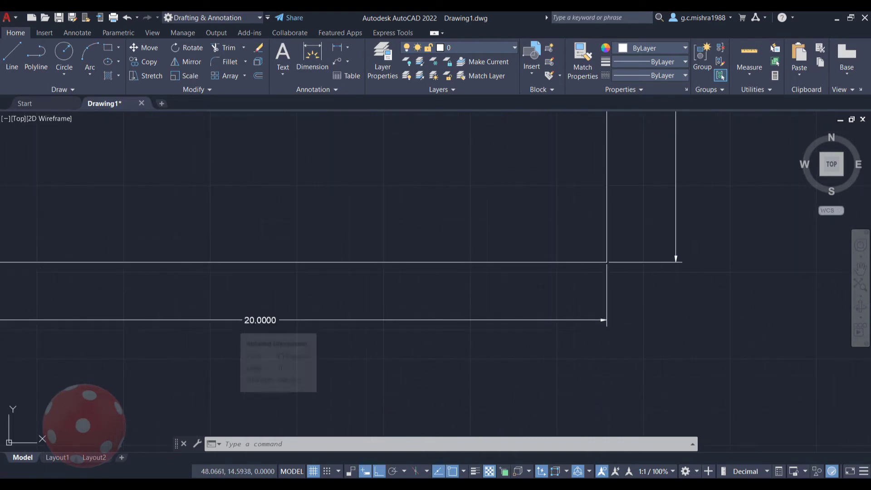
{"action": "left_click", "coordinate": [315, 320]}
{"action": "left_click", "coordinate": [261, 320]}
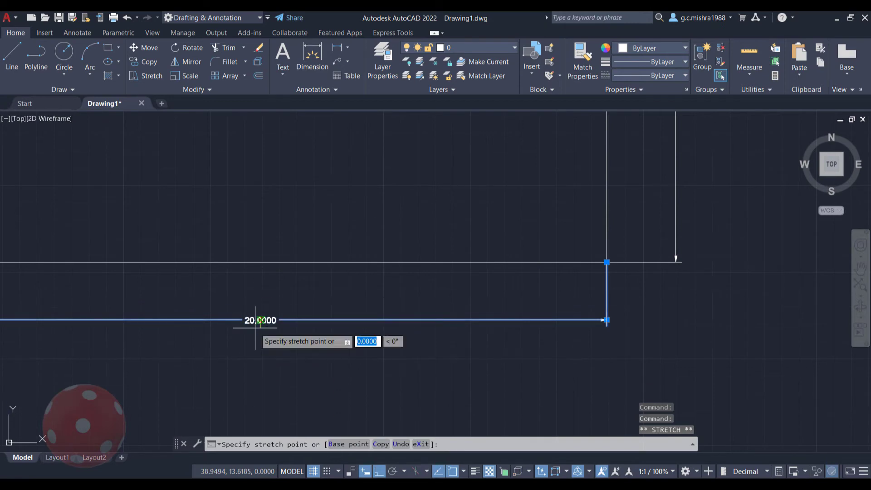
{"action": "right_click", "coordinate": [262, 361]}
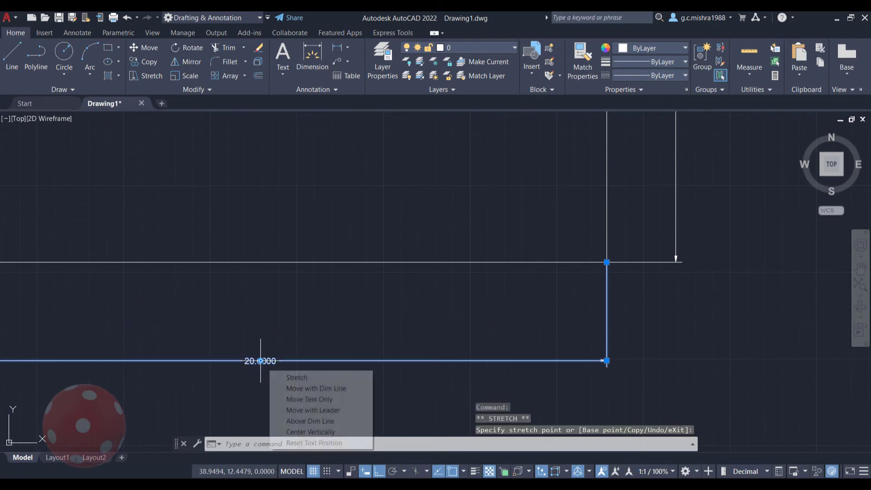
{"action": "key", "text": "Escape"}
{"action": "key", "text": "Escape"}
{"action": "scroll", "coordinate": [507, 307], "scroll_direction": "down", "scroll_amount": 5}
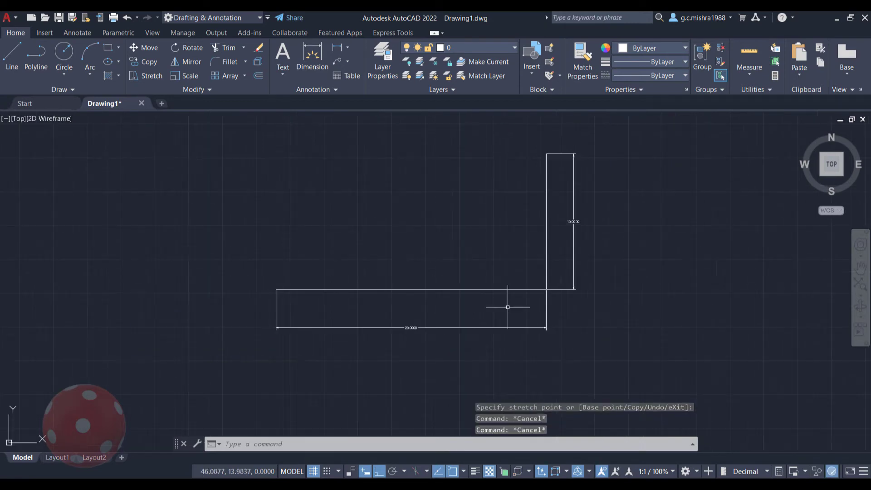
Step: Move the vertical side's dimension line about 1.1 units farther to the right of the line, and deselect the dimension
{"action": "scroll", "coordinate": [564, 250], "scroll_direction": "up", "scroll_amount": 5}
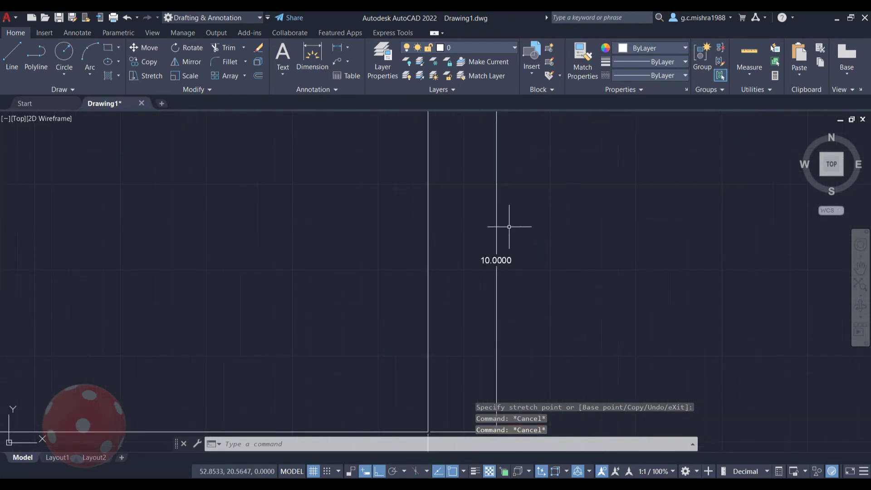
{"action": "left_click", "coordinate": [497, 213]}
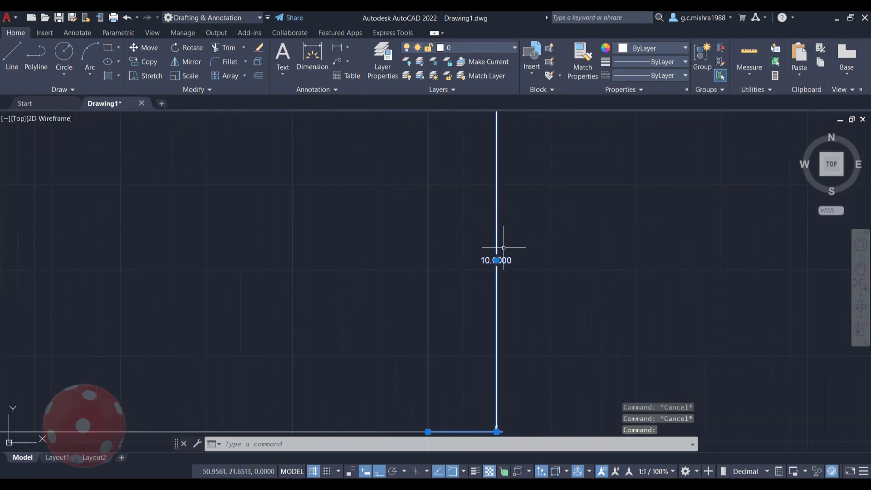
{"action": "left_click", "coordinate": [497, 260]}
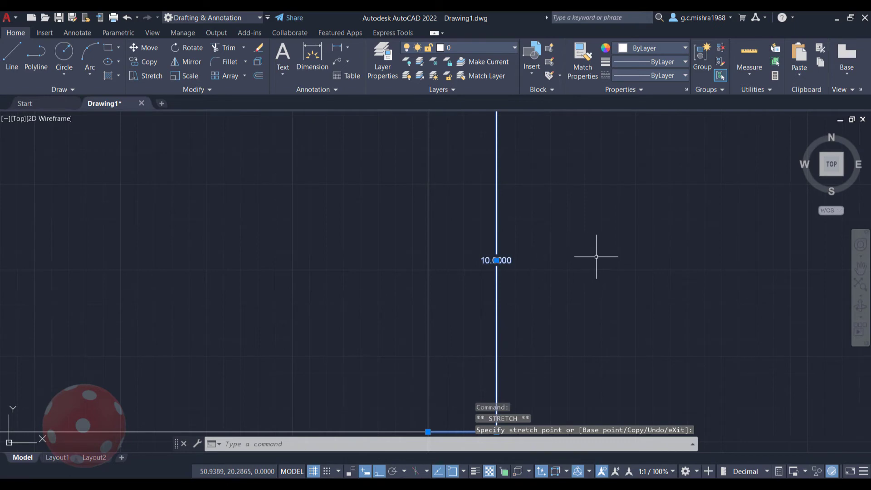
{"action": "mouse_move", "coordinate": [497, 260]}
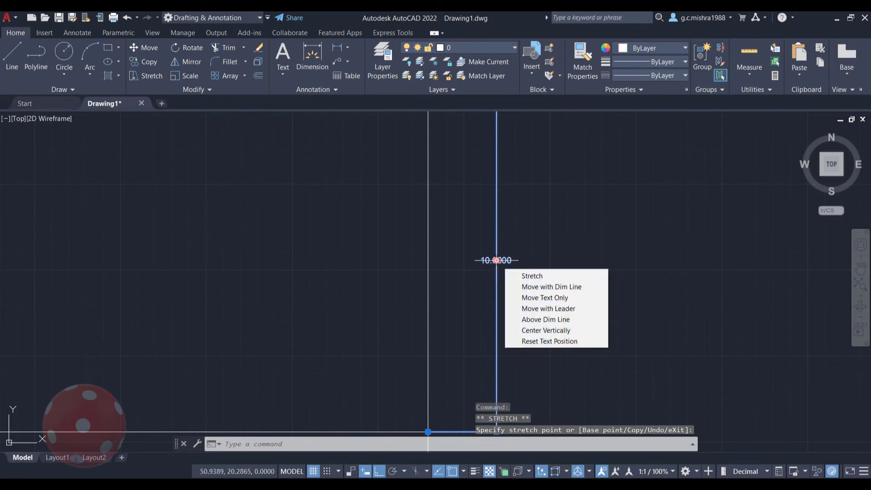
{"action": "right_click", "coordinate": [567, 260]}
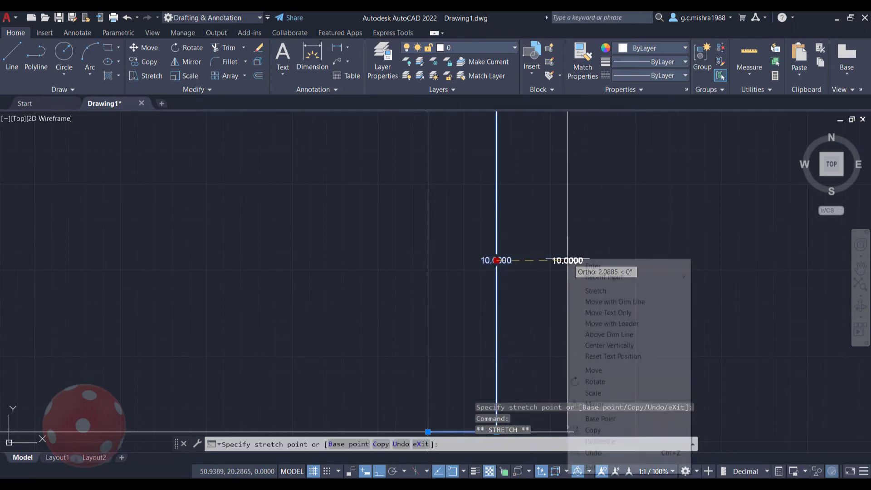
{"action": "left_click", "coordinate": [590, 357]}
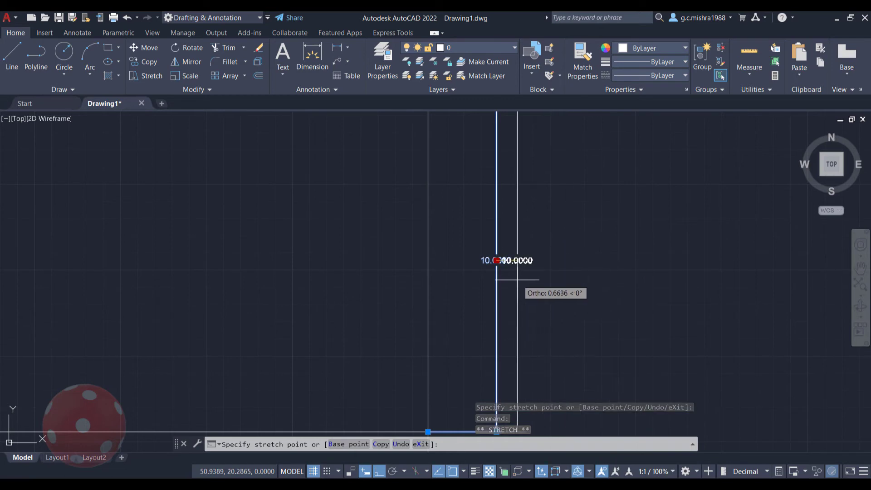
{"action": "left_click", "coordinate": [534, 260]}
{"action": "scroll", "coordinate": [601, 293], "scroll_direction": "down", "scroll_amount": 8}
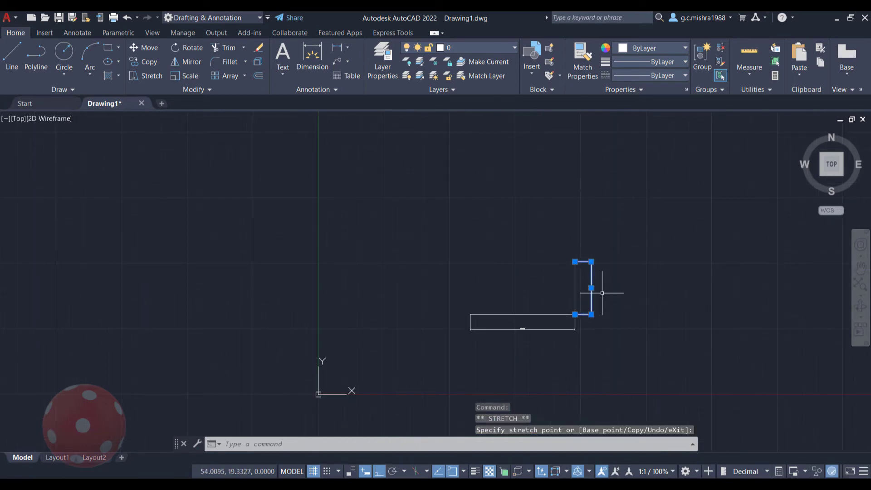
{"action": "scroll", "coordinate": [594, 337], "scroll_direction": "up", "scroll_amount": 6}
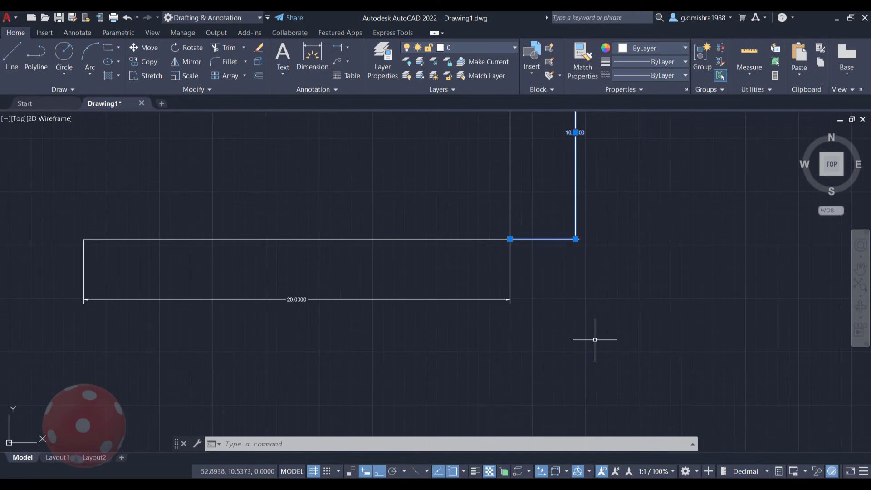
{"action": "mouse_move", "coordinate": [410, 272]}
{"action": "middle_mouse_down"}
{"action": "mouse_move", "coordinate": [494, 360]}
{"action": "mouse_move", "coordinate": [554, 375]}
{"action": "middle_mouse_up"}
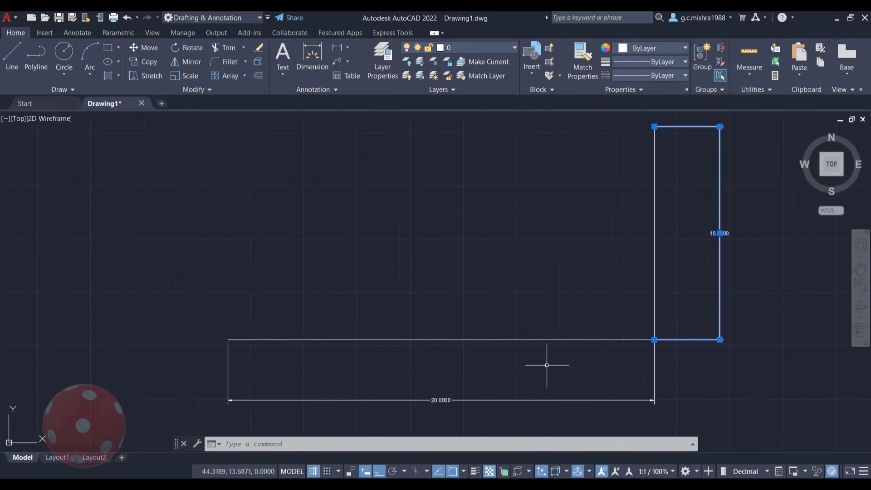
{"action": "scroll", "coordinate": [547, 365], "scroll_direction": "down", "scroll_amount": 2}
{"action": "scroll", "coordinate": [546, 364], "scroll_direction": "down", "scroll_amount": 2}
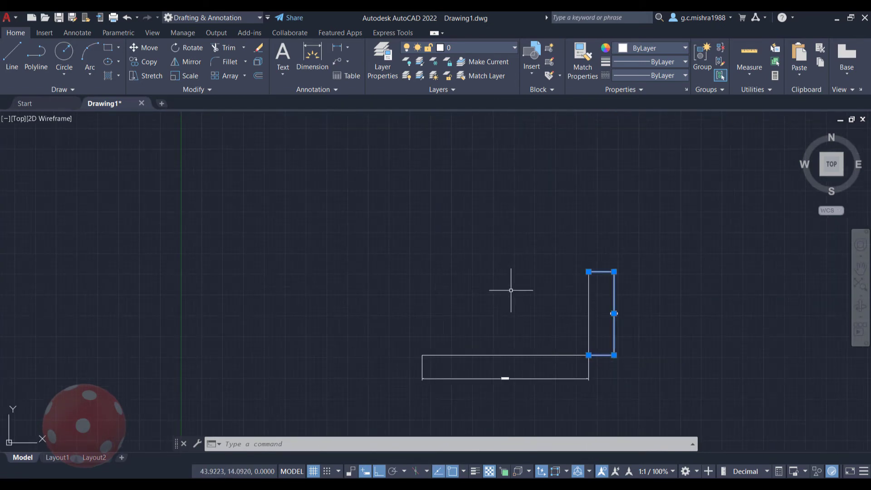
{"action": "key", "text": "Escape"}
{"action": "key", "text": "Escape"}
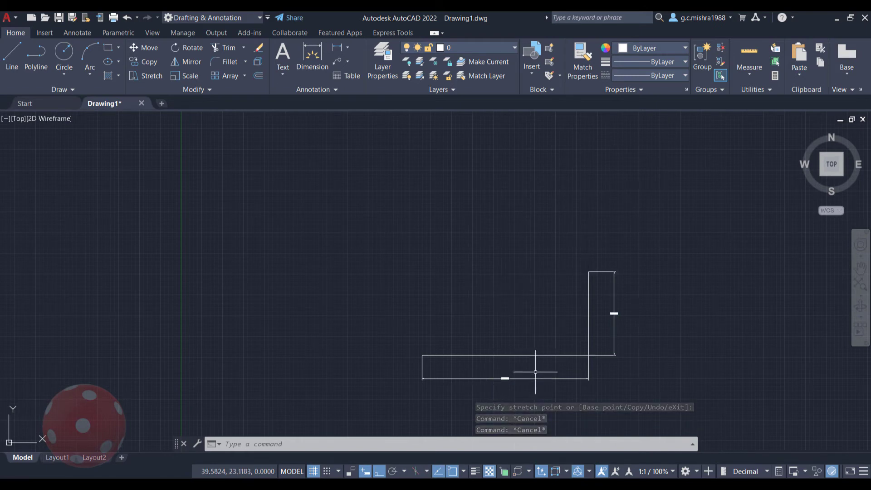
Step: Select the horizontal dimension below the base line and open its full object properties
{"action": "middle_click_drag", "start_coordinate": [535, 373], "coordinate": [503, 298]}
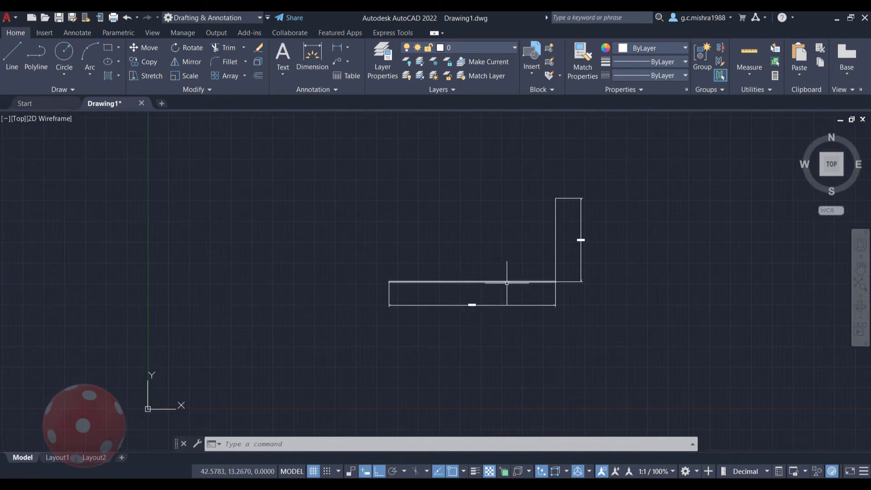
{"action": "scroll", "coordinate": [494, 318], "scroll_direction": "up", "scroll_amount": 2}
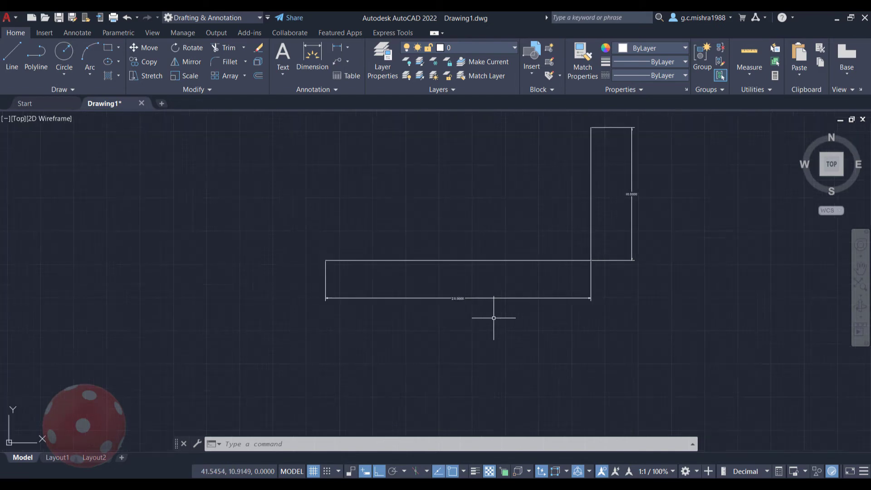
{"action": "scroll", "coordinate": [494, 317], "scroll_direction": "up", "scroll_amount": 2}
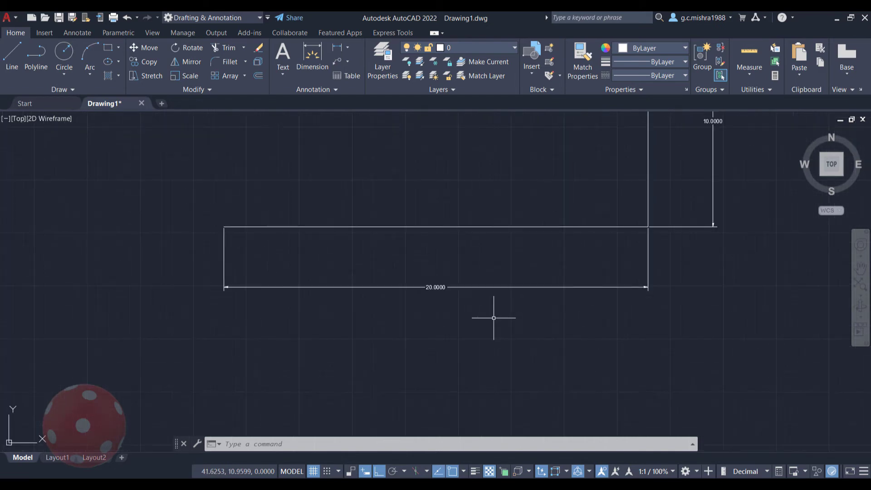
{"action": "left_click", "coordinate": [497, 287]}
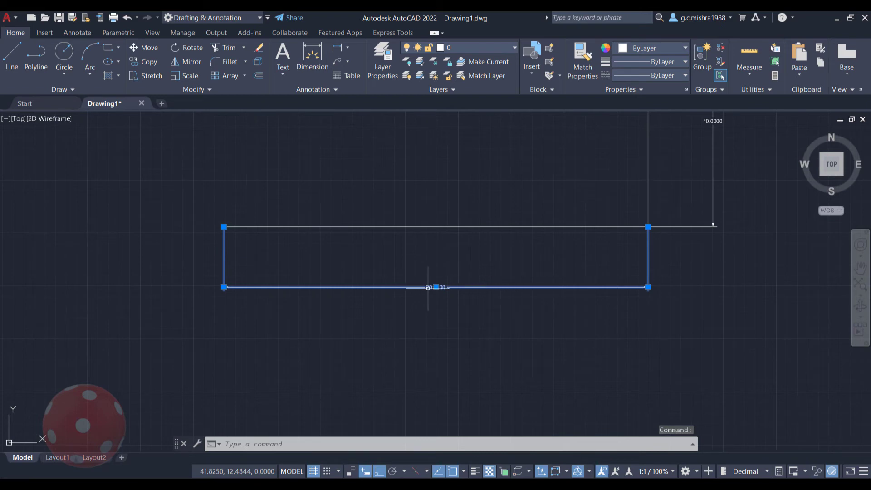
{"action": "mouse_move", "coordinate": [437, 287]}
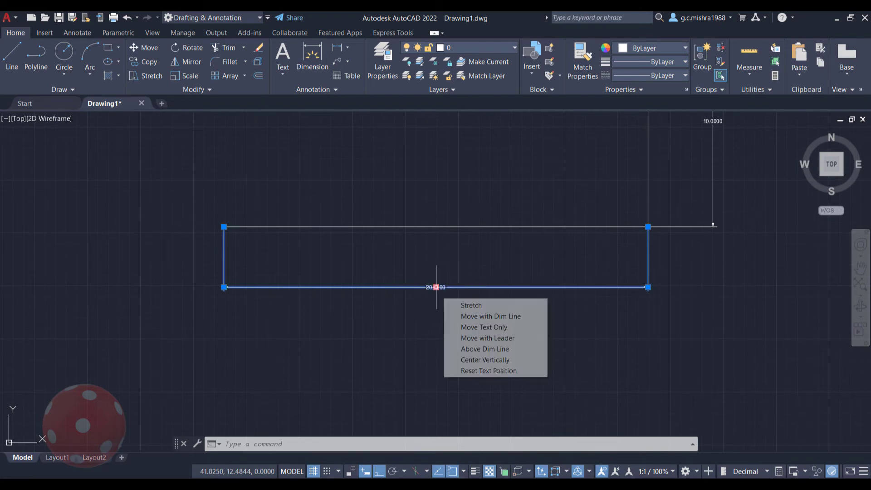
{"action": "right_click", "coordinate": [437, 290]}
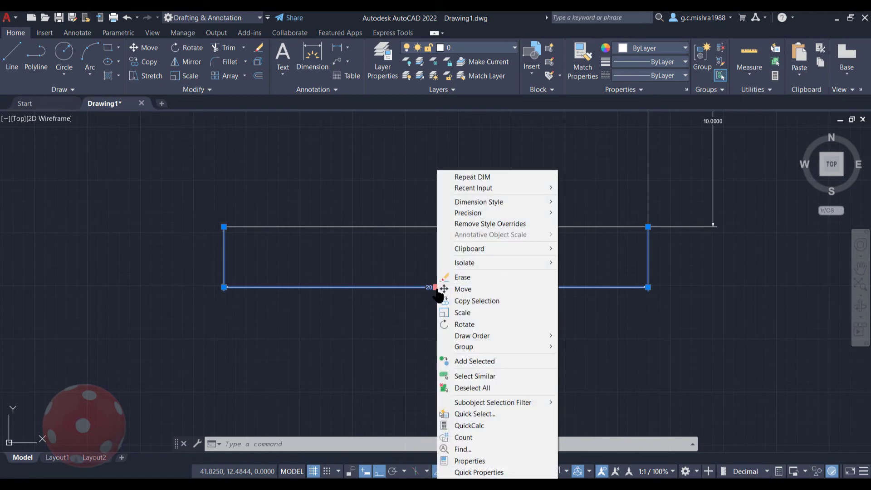
{"action": "left_click", "coordinate": [460, 462]}
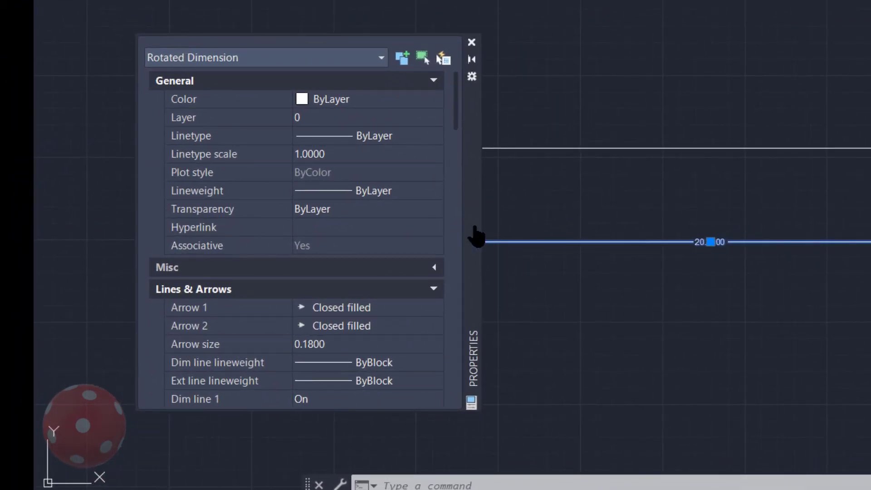
{"action": "scroll", "coordinate": [607, 198], "scroll_direction": "down", "scroll_amount": 2}
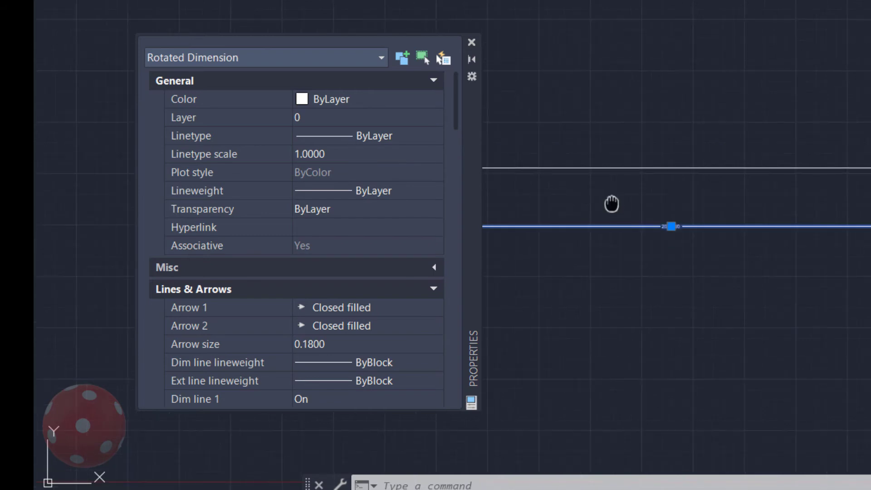
{"action": "mouse_move", "coordinate": [612, 204]}
{"action": "middle_mouse_down"}
{"action": "mouse_move", "coordinate": [797, 227]}
{"action": "mouse_move", "coordinate": [797, 255]}
{"action": "middle_mouse_up"}
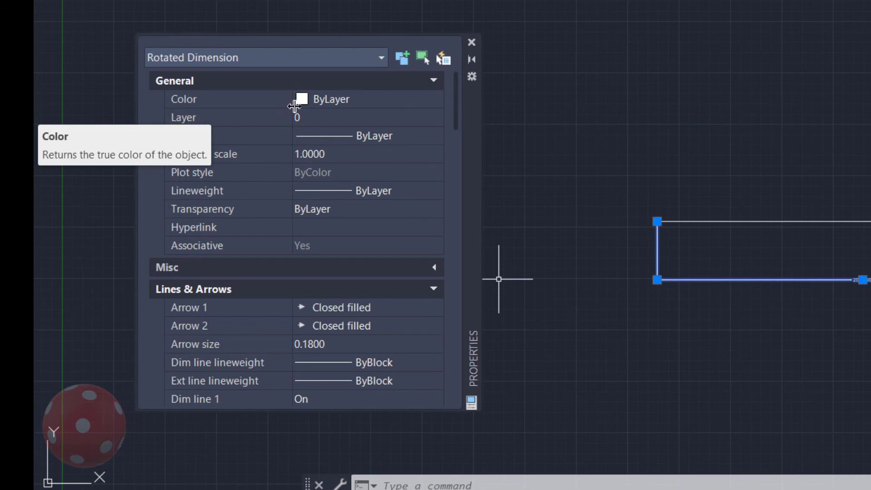
Step: Set the horizontal dimension's colour to Yellow and deselect the dimension
{"action": "left_click", "coordinate": [350, 100]}
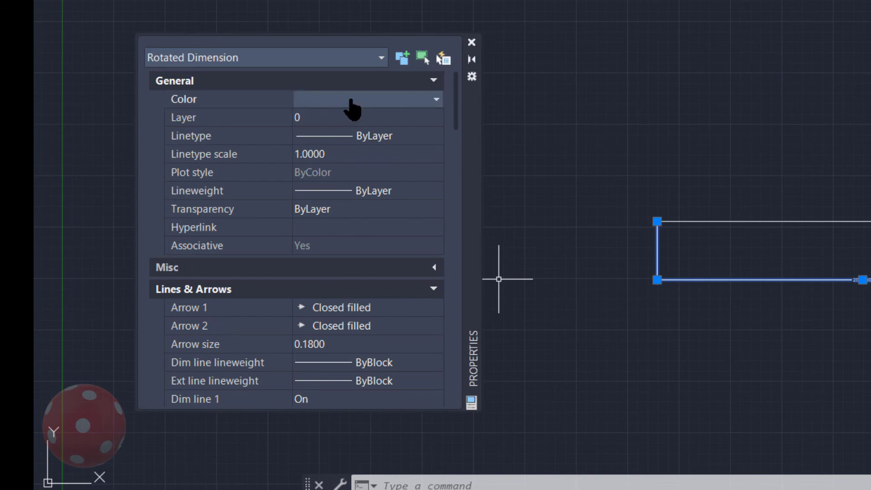
{"action": "left_click", "coordinate": [437, 100]}
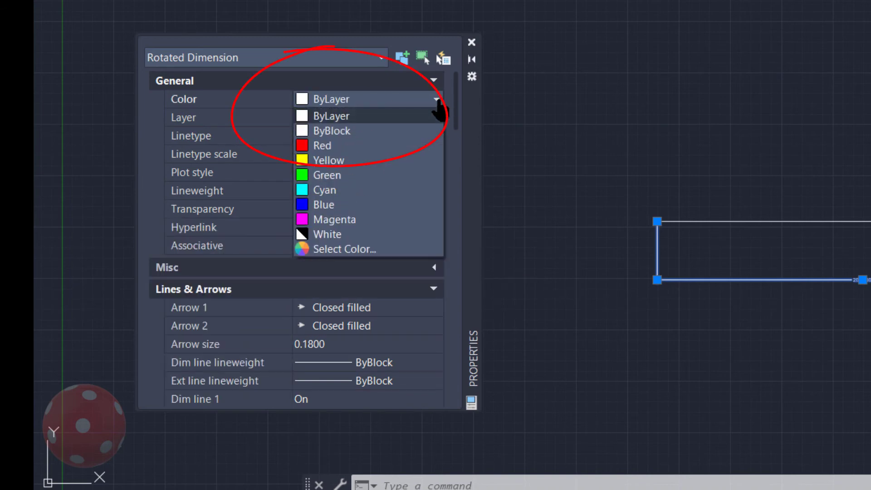
{"action": "left_click", "coordinate": [354, 161]}
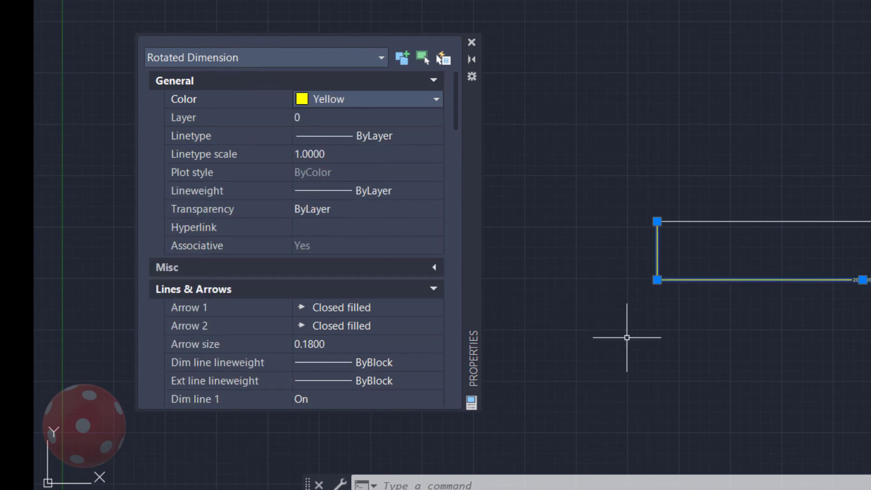
{"action": "key", "text": "Escape"}
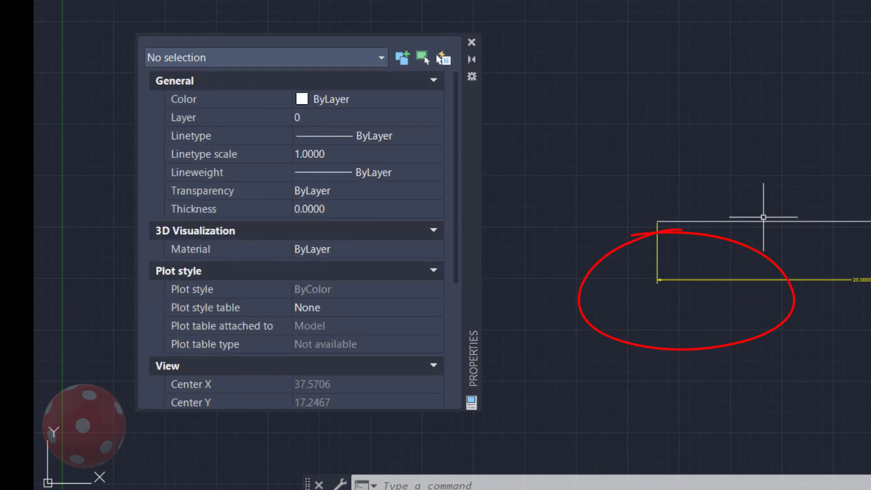
Step: Reselect the yellow horizontal dimension and collapse all of its expanded property categories, from General through Tolerances
{"action": "mouse_move", "coordinate": [743, 279]}
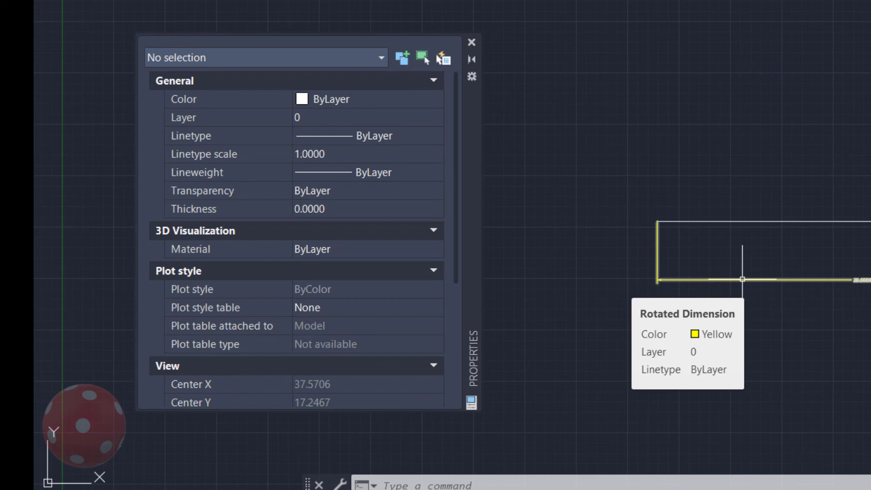
{"action": "left_click", "coordinate": [742, 279]}
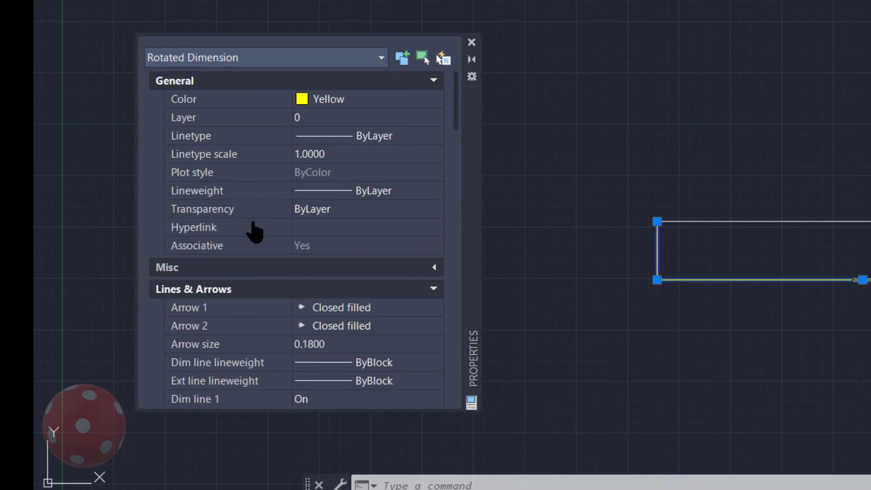
{"action": "left_click", "coordinate": [430, 78]}
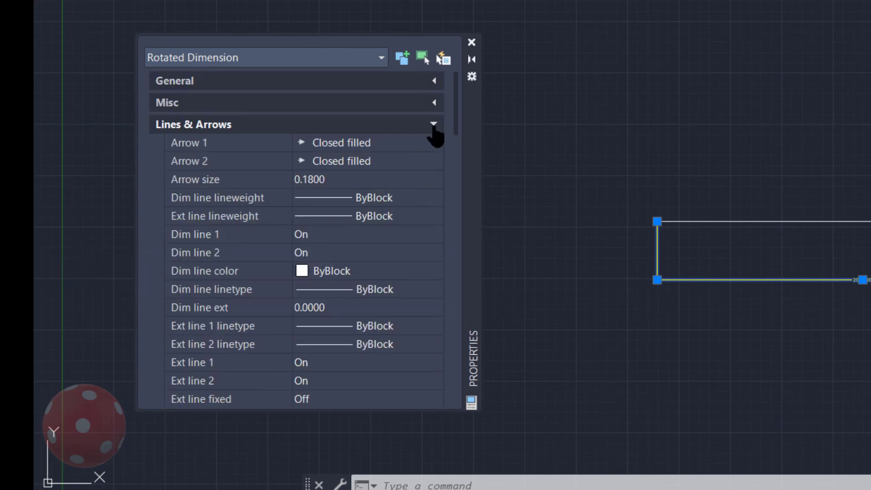
{"action": "left_click", "coordinate": [434, 127]}
{"action": "left_click", "coordinate": [432, 147]}
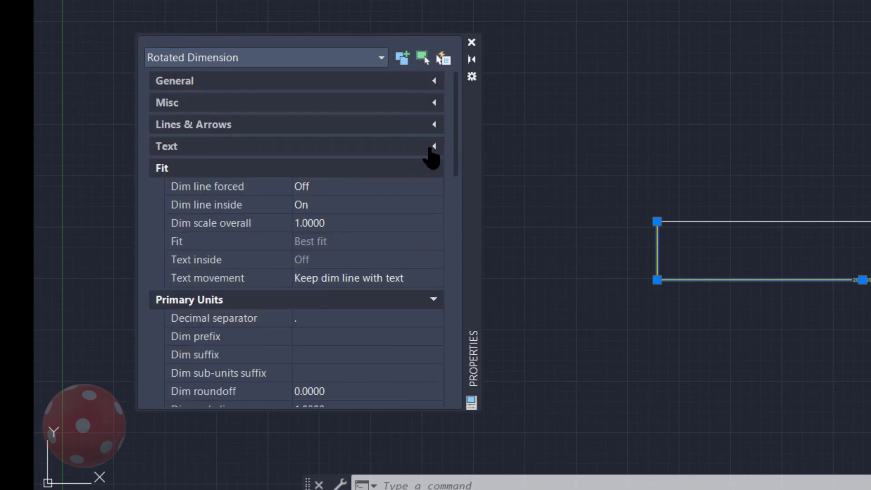
{"action": "left_click", "coordinate": [434, 170]}
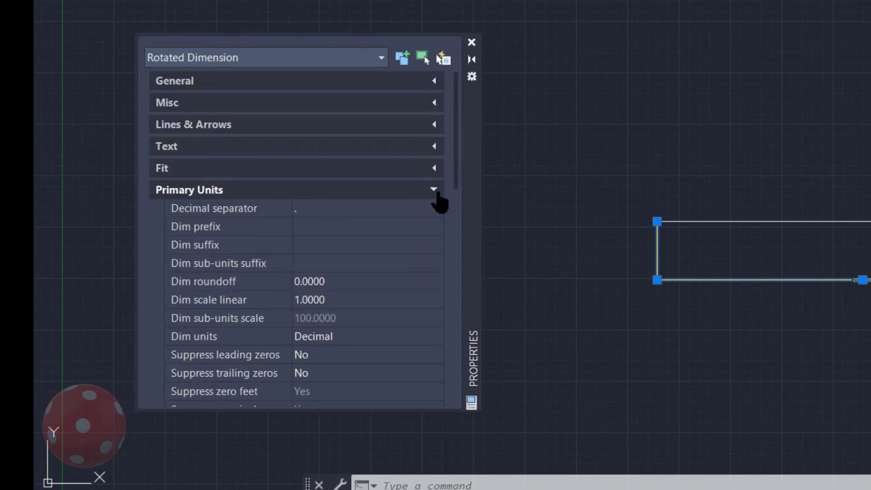
{"action": "left_click", "coordinate": [435, 191]}
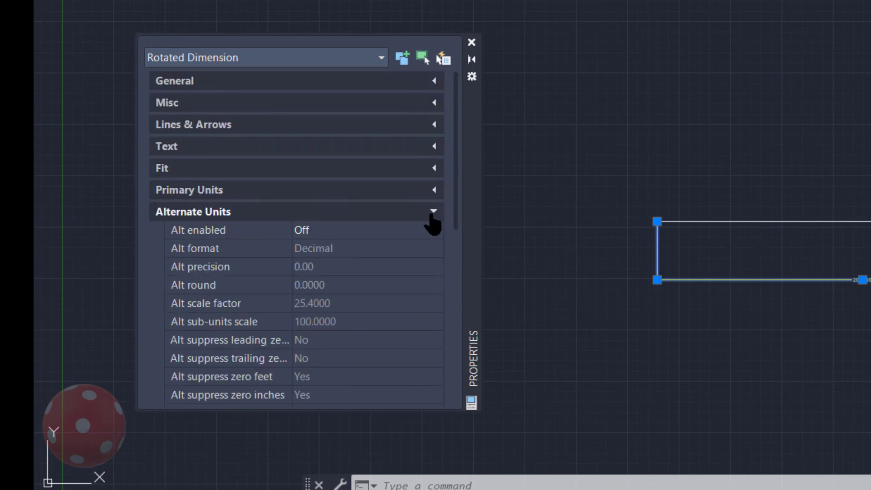
{"action": "left_click", "coordinate": [433, 212]}
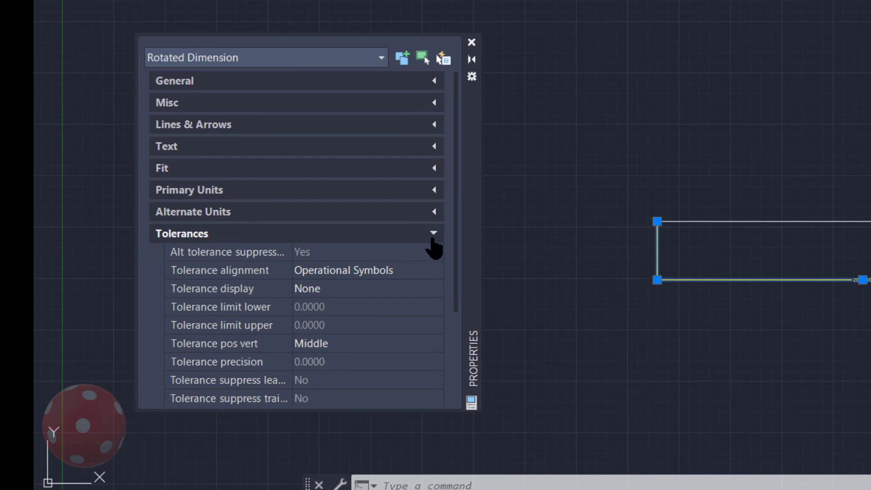
{"action": "left_click", "coordinate": [432, 234]}
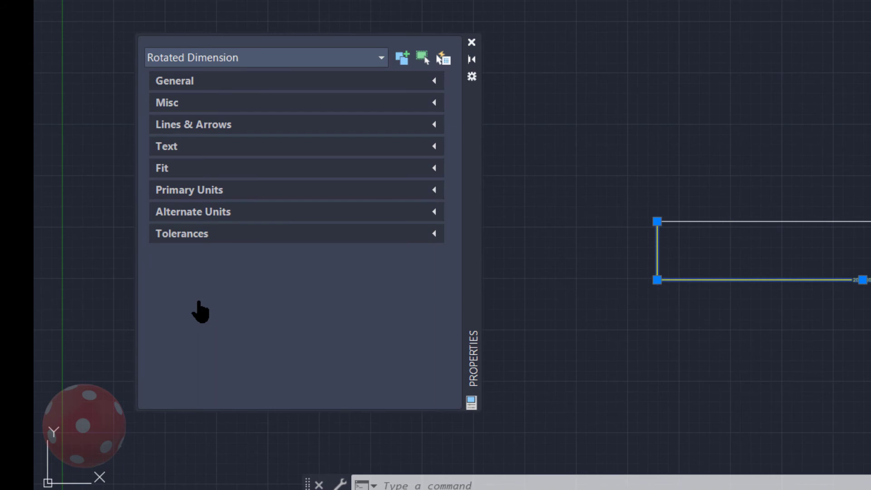
Step: Enlarge the horizontal dimension's arrowheads, trying an arrow size of 0.36 before settling on 0.54, and deselect the dimension
{"action": "left_click", "coordinate": [433, 124]}
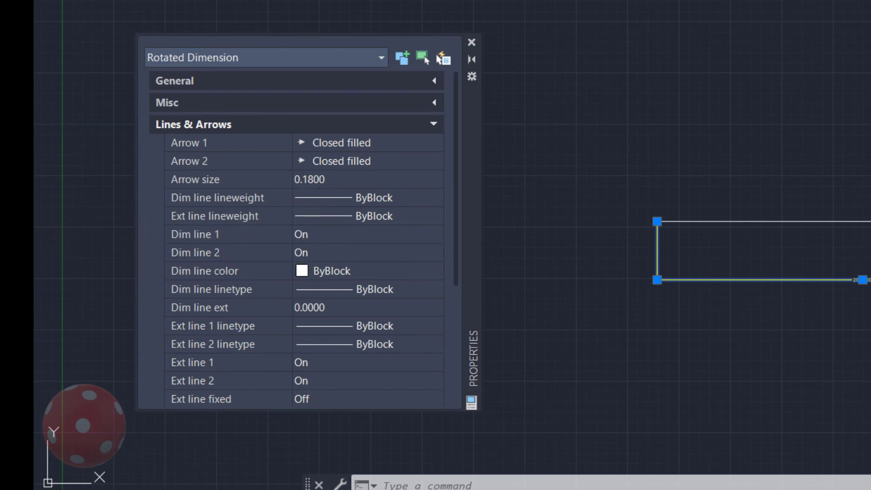
{"action": "left_click", "coordinate": [327, 187]}
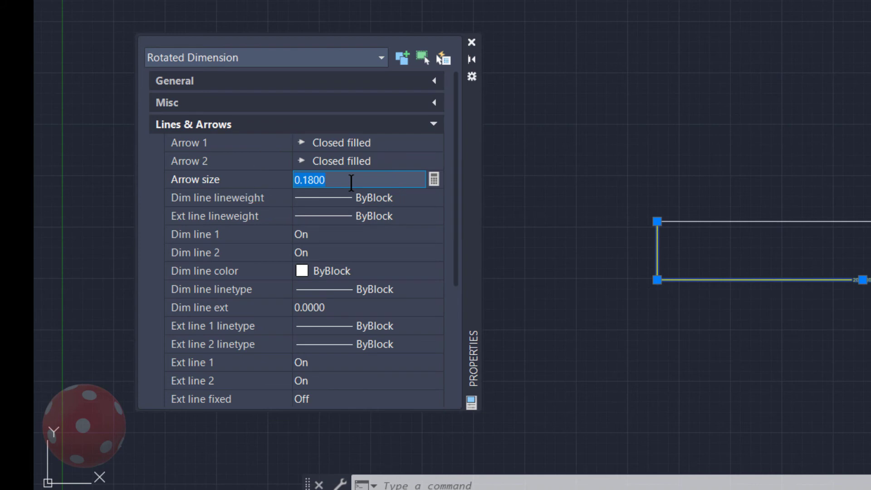
{"action": "type", "text": ".36"}
{"action": "key", "text": "Tab"}
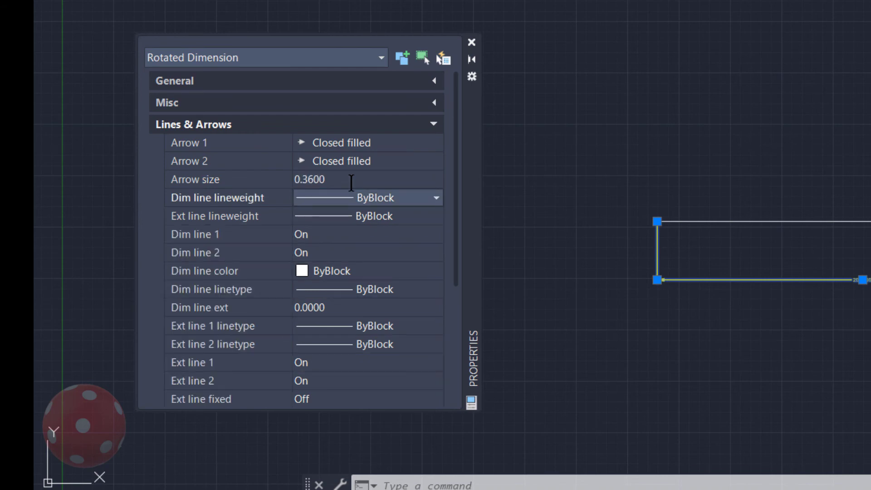
{"action": "left_click", "coordinate": [351, 181]}
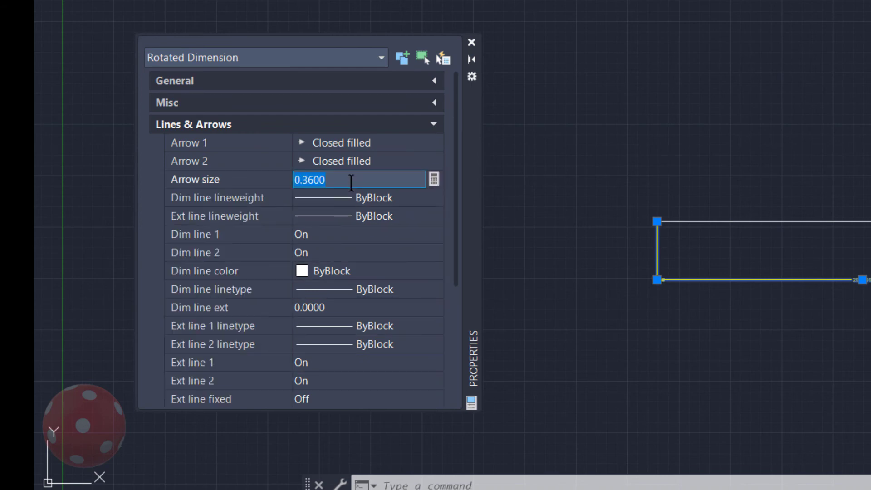
{"action": "type", "text": ".54"}
{"action": "key", "text": "Tab"}
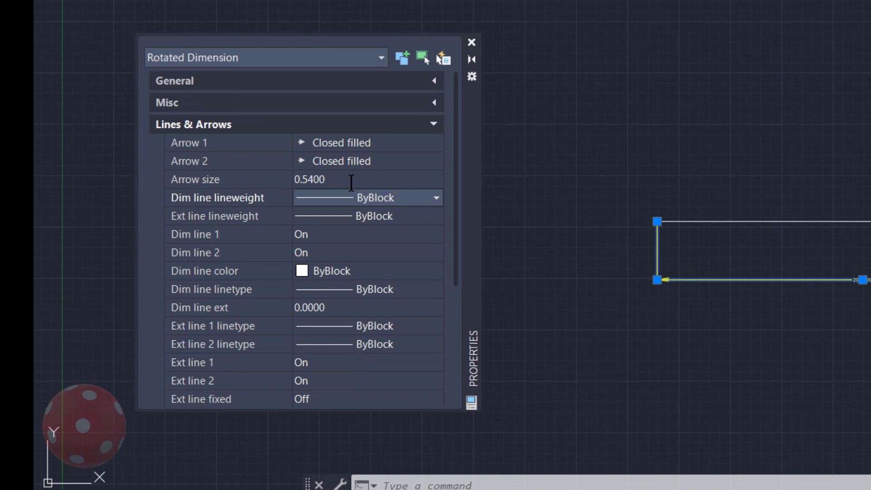
{"action": "key", "text": "Escape"}
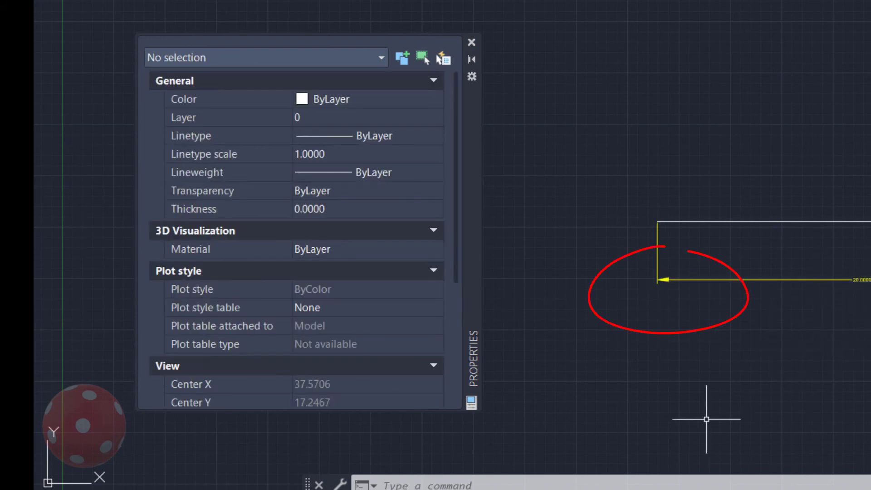
Step: Reselect the horizontal dimension, collapse its Lines & Arrows properties, set its text height to 0.54, and deselect it
{"action": "left_click", "coordinate": [770, 278]}
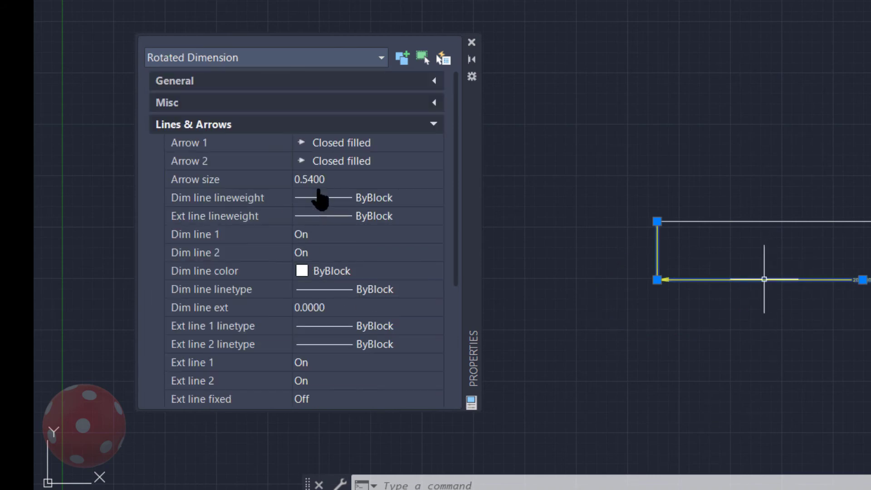
{"action": "left_click", "coordinate": [435, 127]}
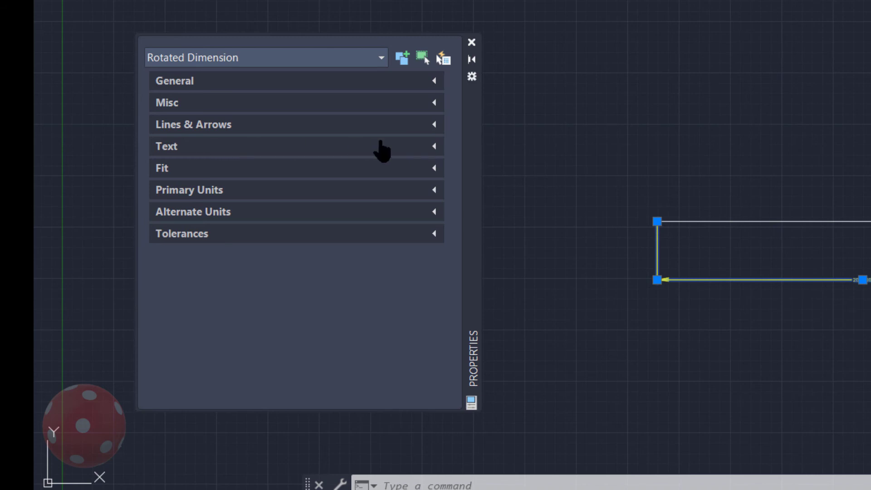
{"action": "left_click", "coordinate": [435, 147]}
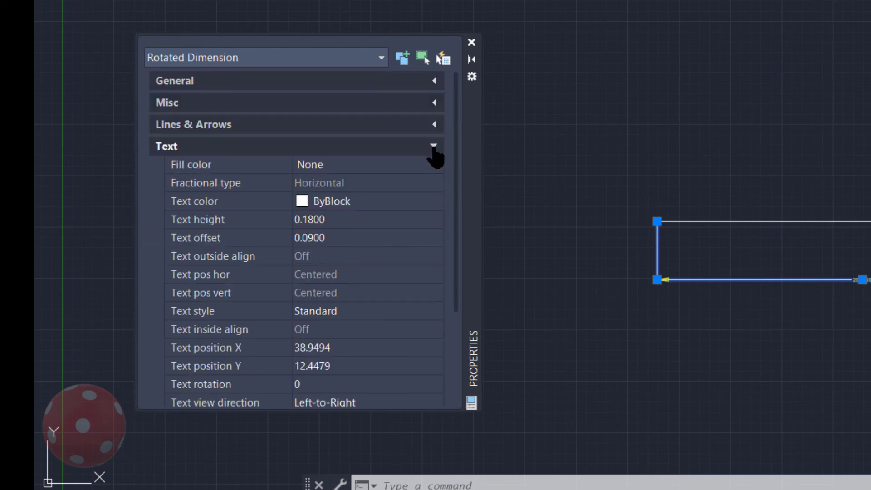
{"action": "left_click", "coordinate": [341, 221]}
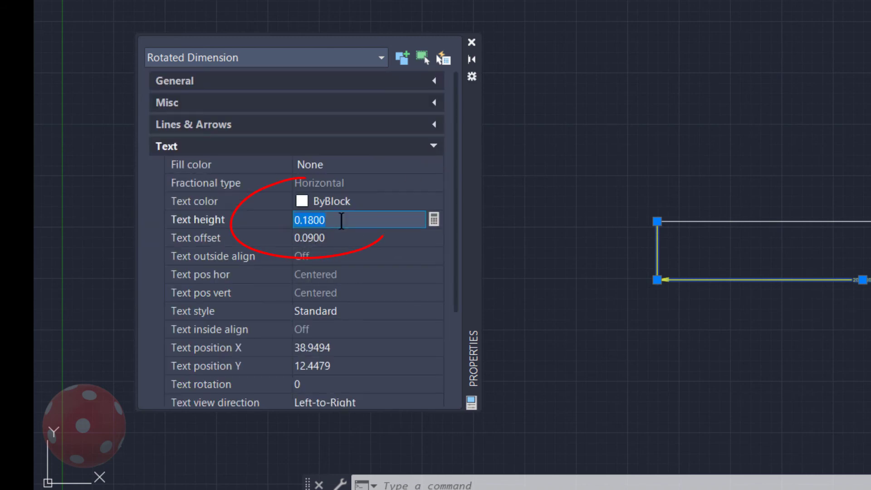
{"action": "type", "text": ".54"}
{"action": "key", "text": "Tab"}
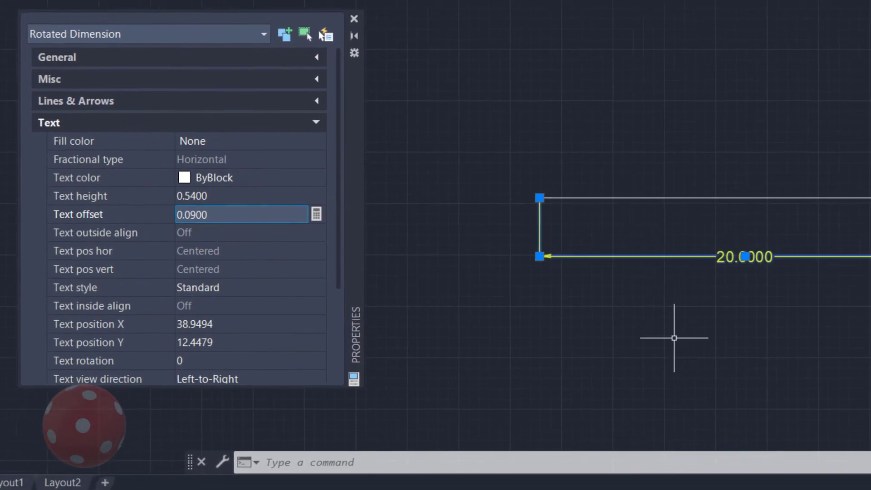
{"action": "key", "text": "Escape"}
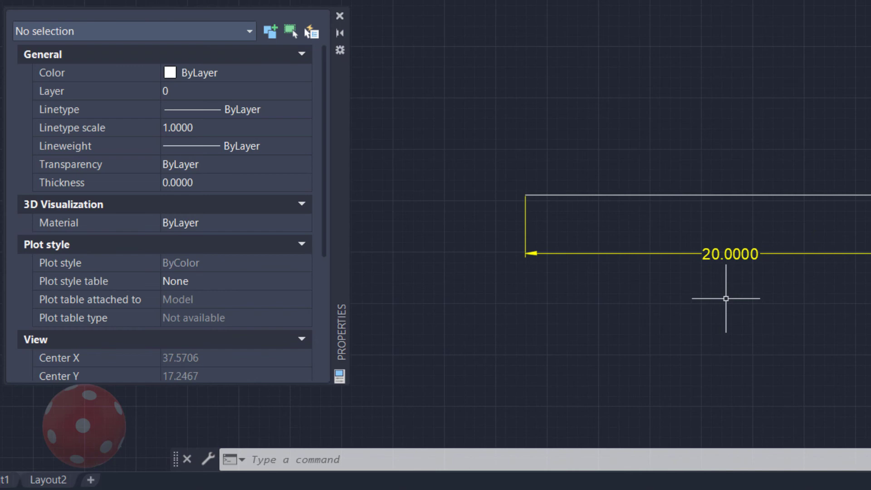
Step: Set the horizontal dimension's primary units precision to 0, close its properties and deselect it
{"action": "left_click", "coordinate": [790, 252]}
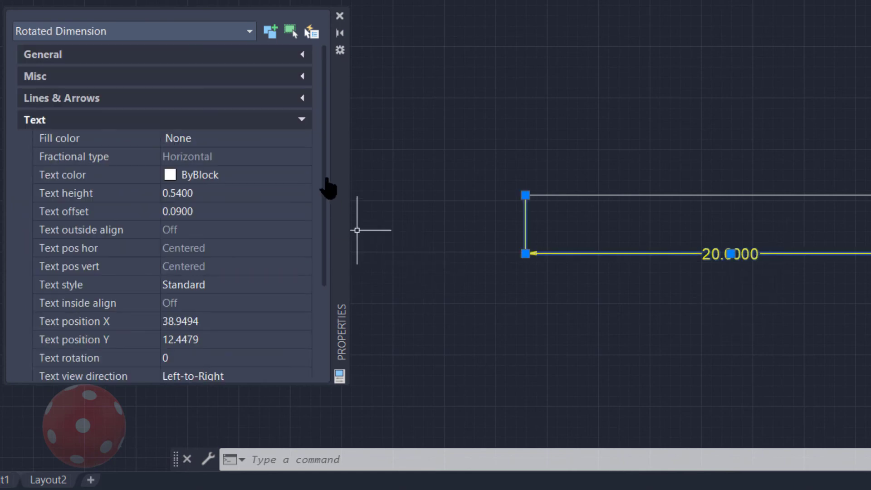
{"action": "left_click", "coordinate": [294, 122]}
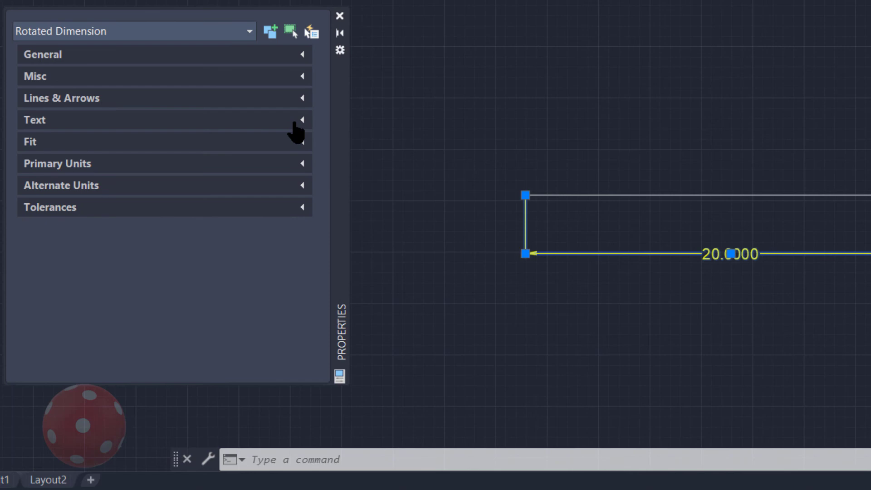
{"action": "left_click", "coordinate": [301, 166]}
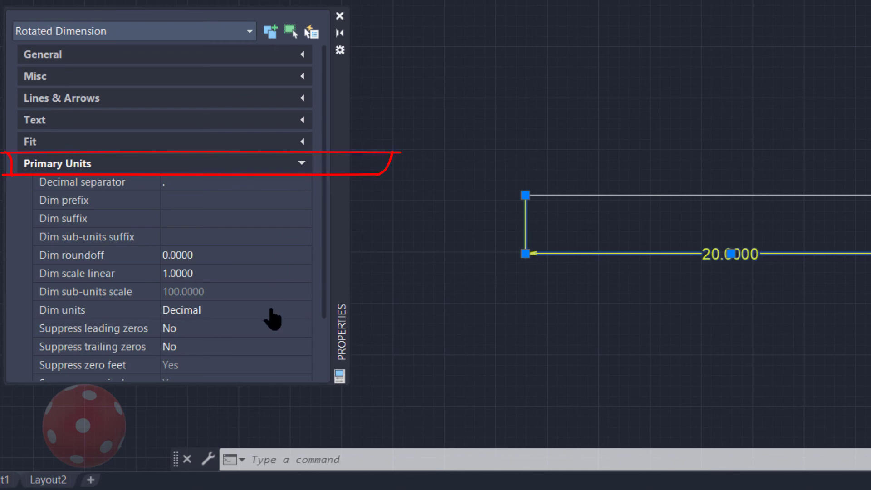
{"action": "scroll", "coordinate": [273, 319], "scroll_direction": "down", "scroll_amount": 3}
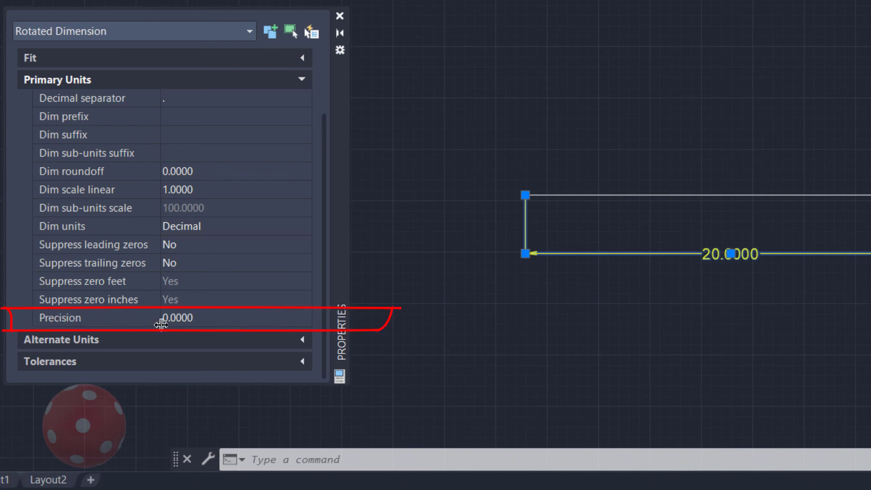
{"action": "left_click", "coordinate": [221, 321]}
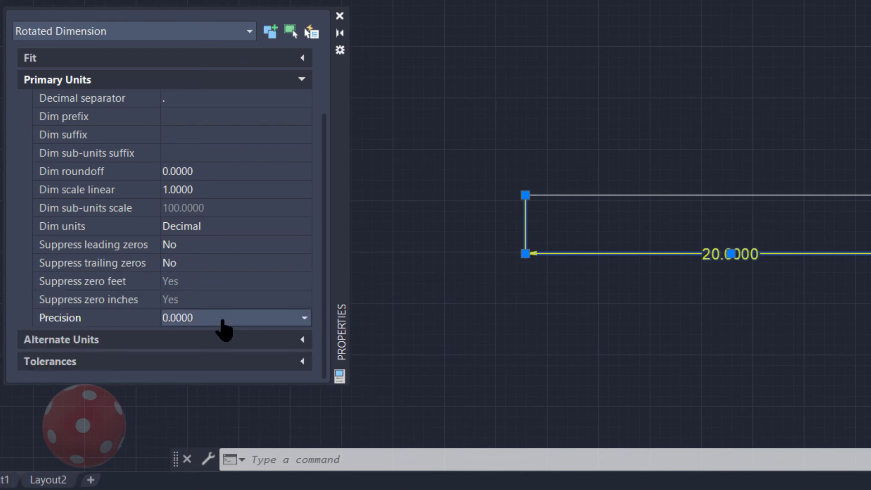
{"action": "left_click", "coordinate": [302, 318]}
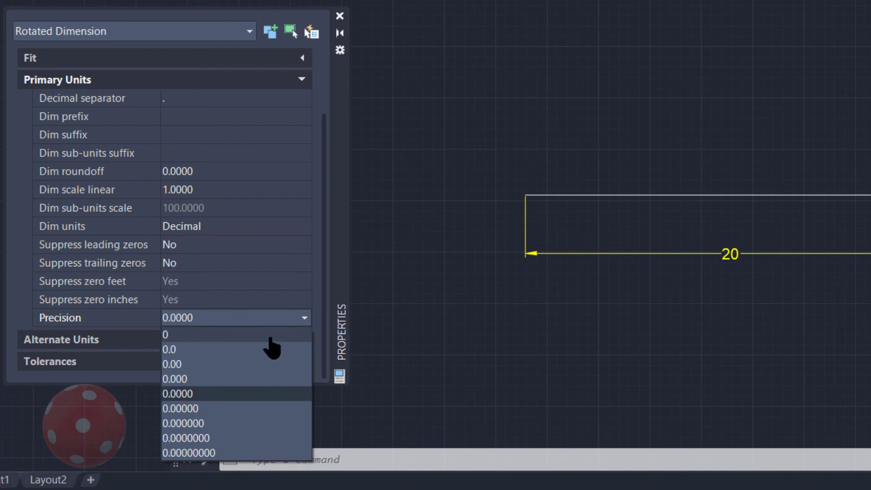
{"action": "left_click", "coordinate": [271, 340]}
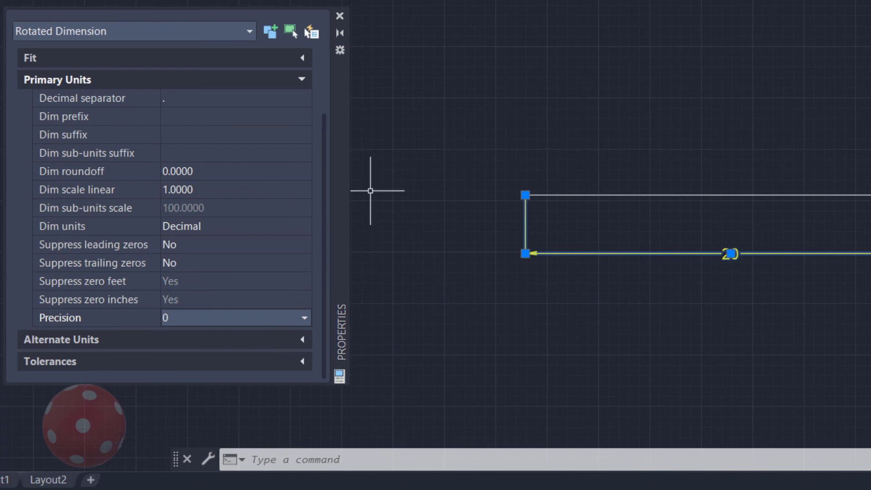
{"action": "left_click", "coordinate": [340, 16]}
{"action": "key", "text": "Escape"}
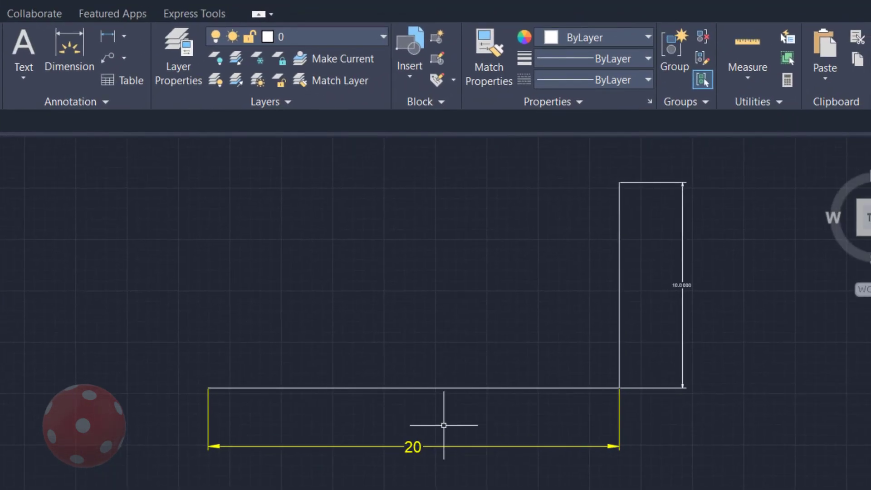
Step: Copy the yellow horizontal dimension's formatting to the vertical dimension with Match Properties
{"action": "mouse_move", "coordinate": [444, 419]}
{"action": "middle_mouse_down"}
{"action": "mouse_move", "coordinate": [226, 474]}
{"action": "mouse_move", "coordinate": [225, 483]}
{"action": "middle_mouse_up"}
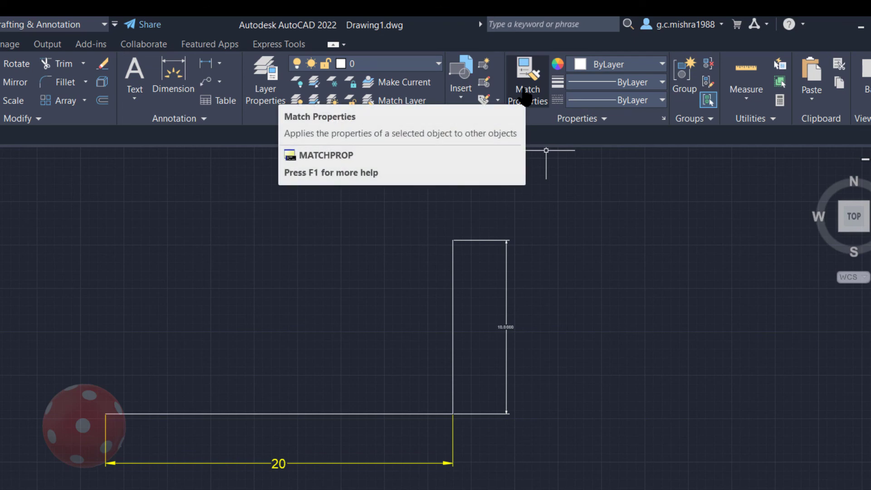
{"action": "left_click", "coordinate": [525, 87]}
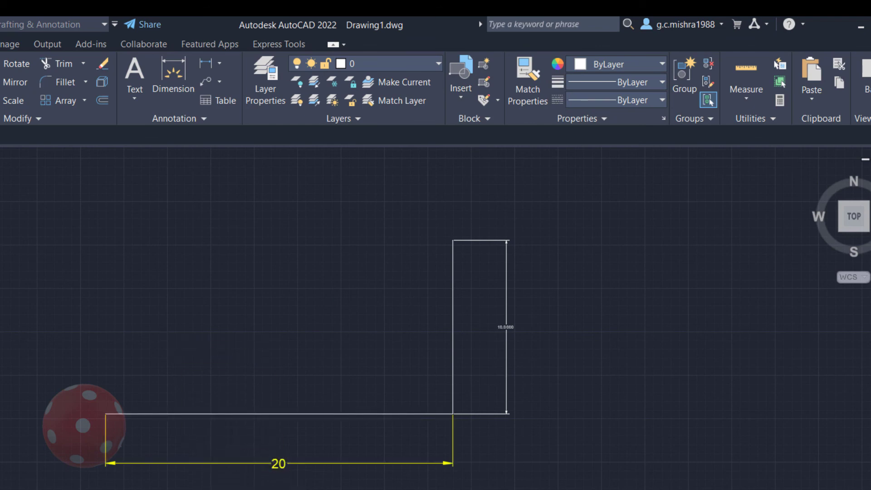
{"action": "left_click", "coordinate": [243, 463]}
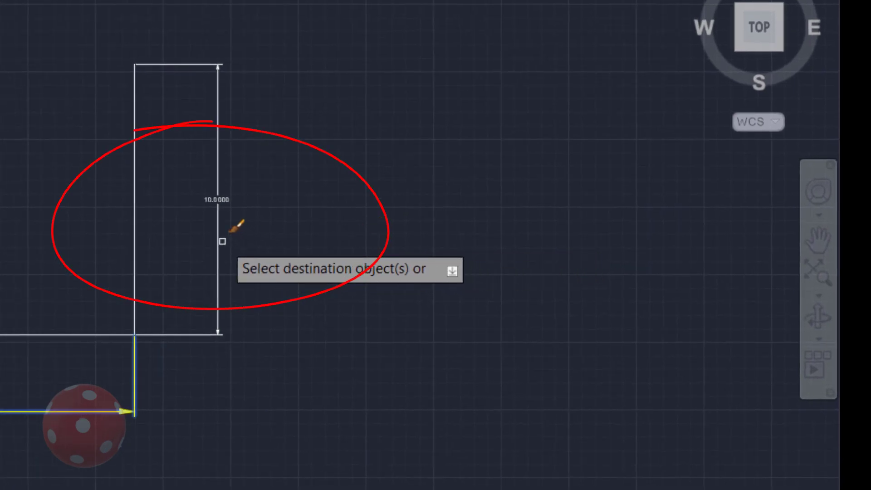
{"action": "left_click", "coordinate": [218, 223]}
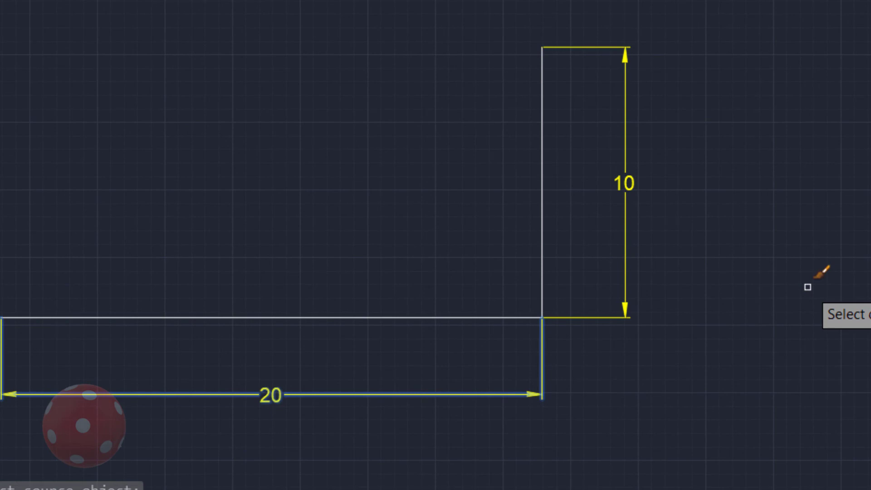
{"action": "key", "text": "Escape"}
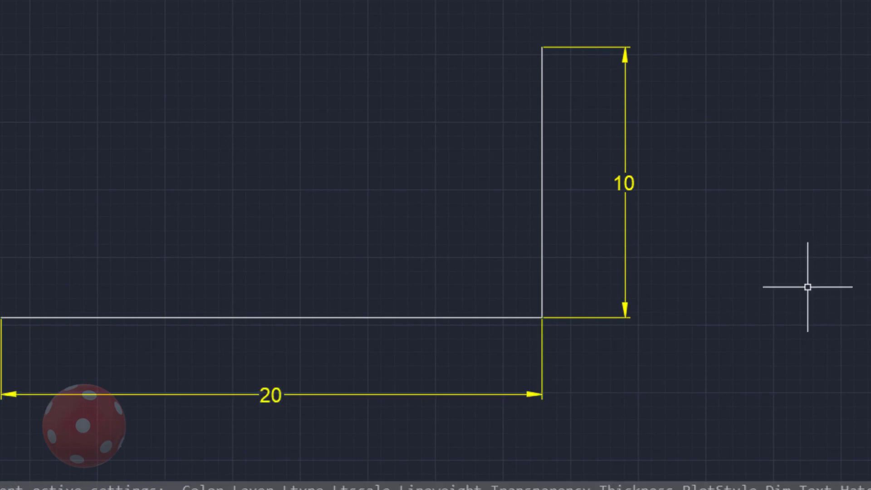